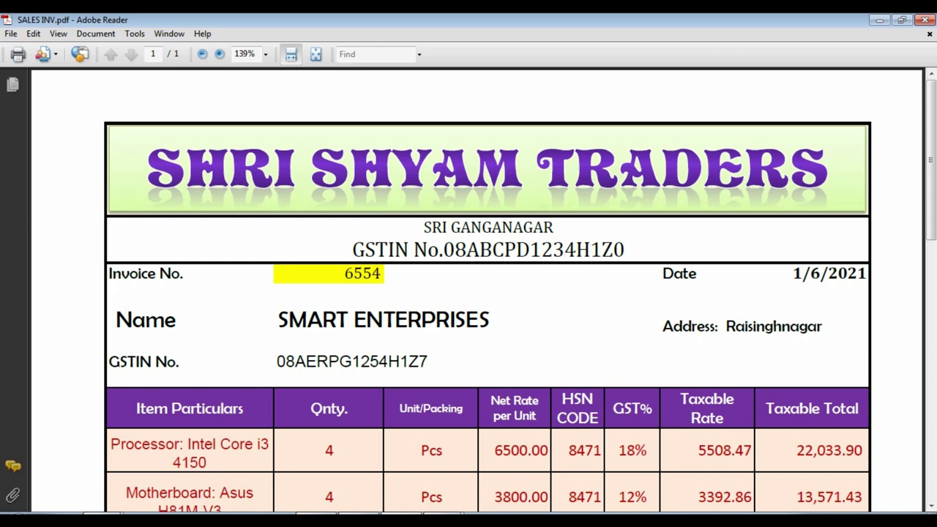
Review the Smart Enterprises sales invoice PDF and the matching purchase journal entry in the Excel workbook.
{"action": "key", "text": "ctrl+1"}
{"action": "left_click", "coordinate": [321, 311]}
{"action": "mouse_move", "coordinate": [218, 295]}
{"action": "left_mouse_down"}
{"action": "mouse_move", "coordinate": [762, 388]}
{"action": "mouse_move", "coordinate": [752, 383]}
{"action": "left_mouse_up"}
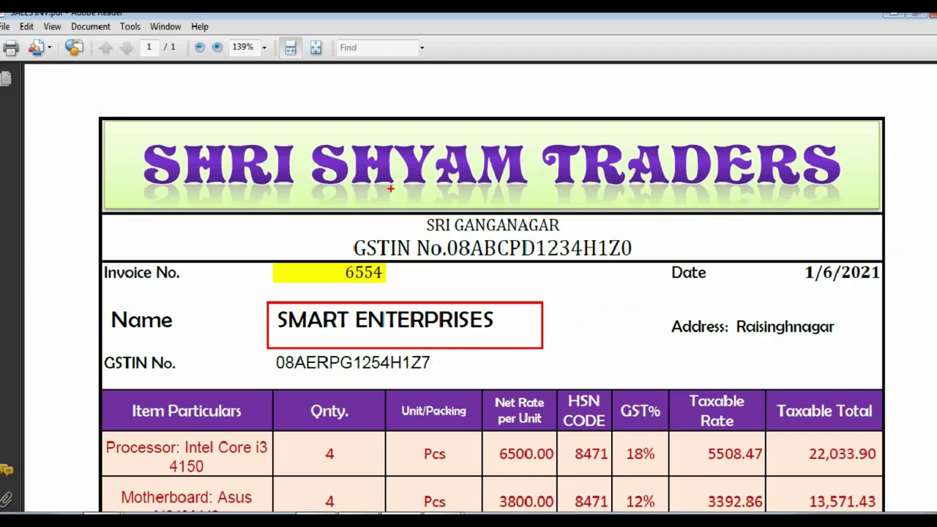
{"action": "scroll", "coordinate": [469, 293], "scroll_direction": "down", "scroll_amount": 4}
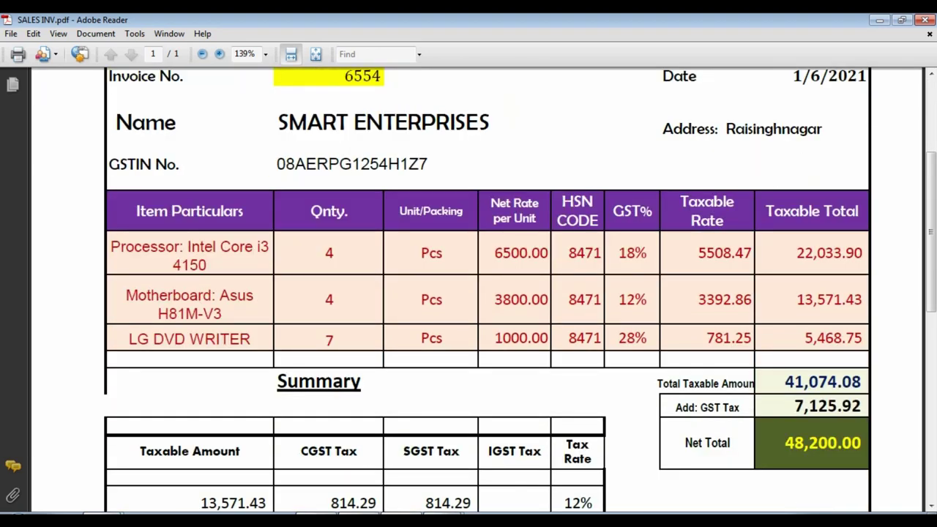
{"action": "left_click", "coordinate": [442, 519]}
{"action": "left_click", "coordinate": [432, 494]}
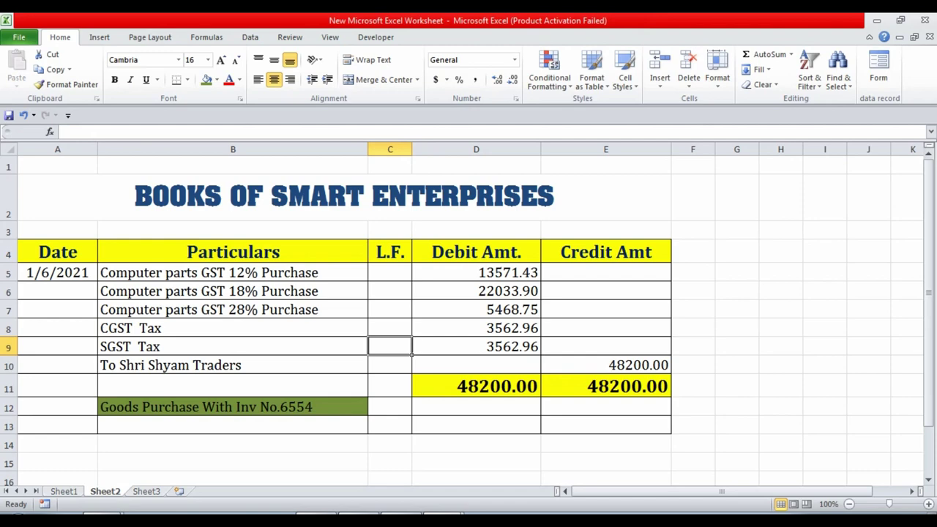
{"action": "key", "text": "ctrl+1"}
{"action": "left_click", "coordinate": [118, 272]}
{"action": "left_click_drag", "start_coordinate": [86, 240], "coordinate": [321, 515]}
Examine the column layout of the printed ledger page in the photo viewer and compare it with the Excel Ledger Book.
{"action": "key", "text": "alt+Tab"}
{"action": "left_click_drag", "start_coordinate": [469, 259], "coordinate": [468, 311]}
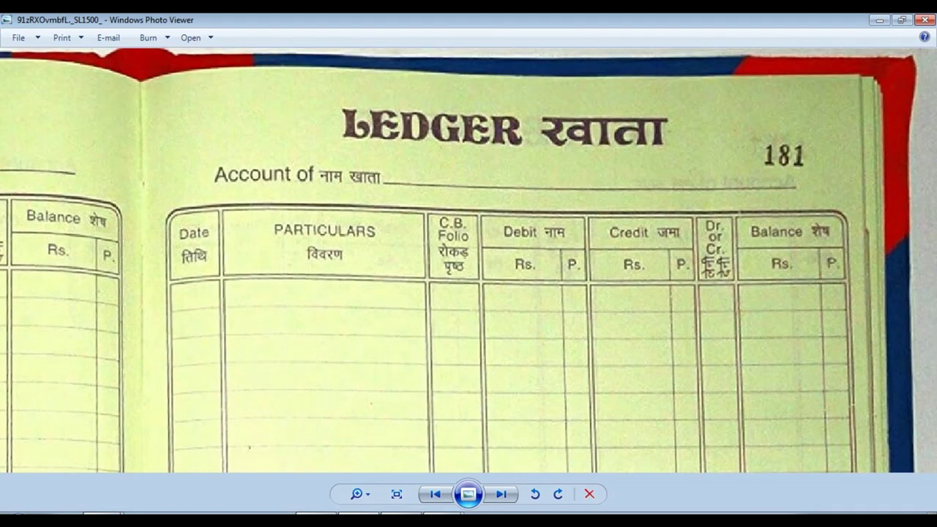
{"action": "scroll", "coordinate": [776, 355], "scroll_direction": "down", "scroll_amount": 4}
{"action": "scroll", "coordinate": [613, 140], "scroll_direction": "up", "scroll_amount": 2}
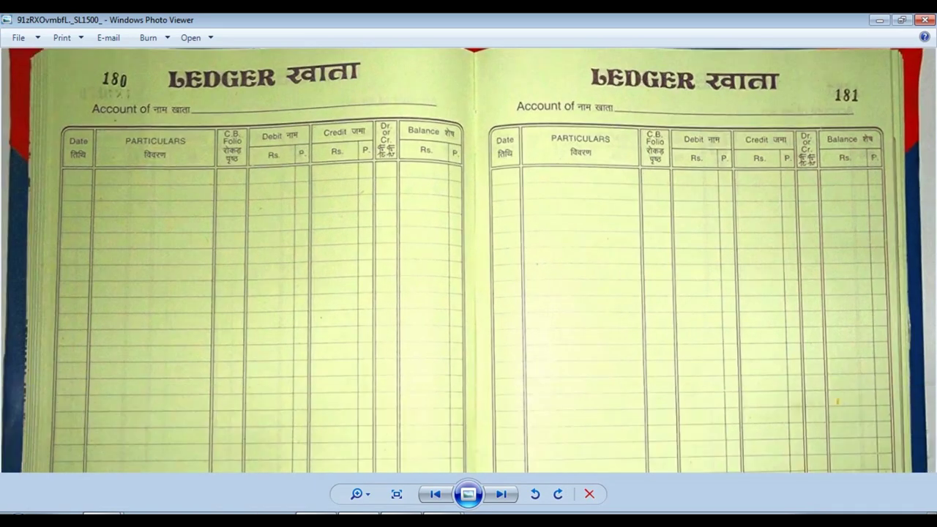
{"action": "left_click_drag", "start_coordinate": [646, 122], "coordinate": [587, 146]}
{"action": "scroll", "coordinate": [589, 144], "scroll_direction": "up", "scroll_amount": 2}
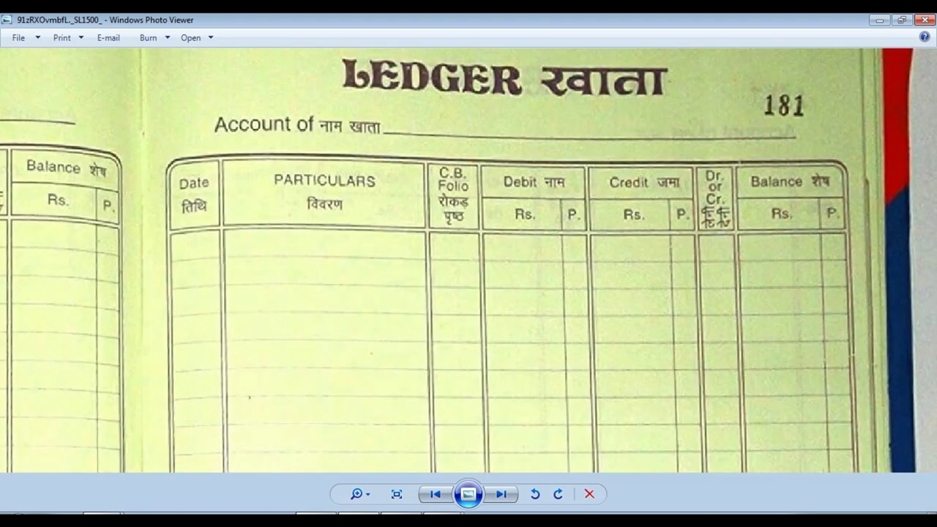
{"action": "left_click", "coordinate": [410, 471]}
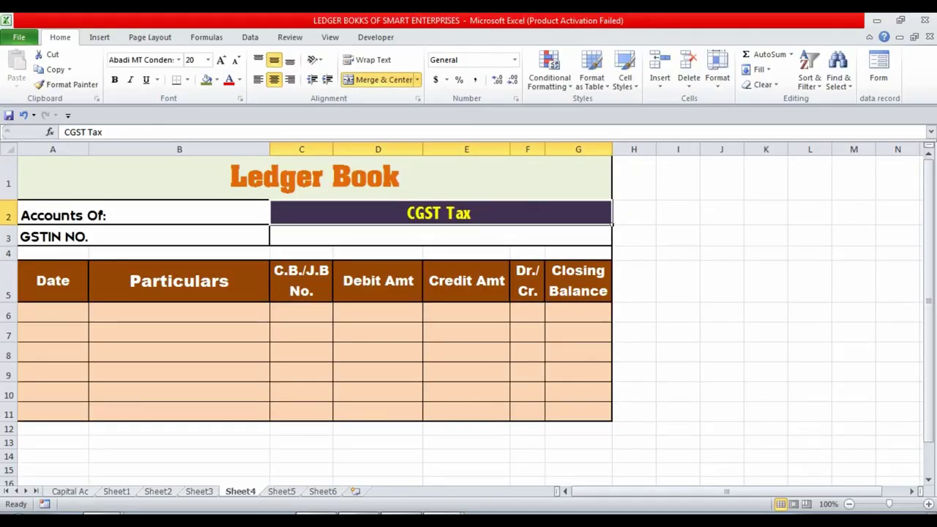
{"action": "left_click", "coordinate": [362, 518]}
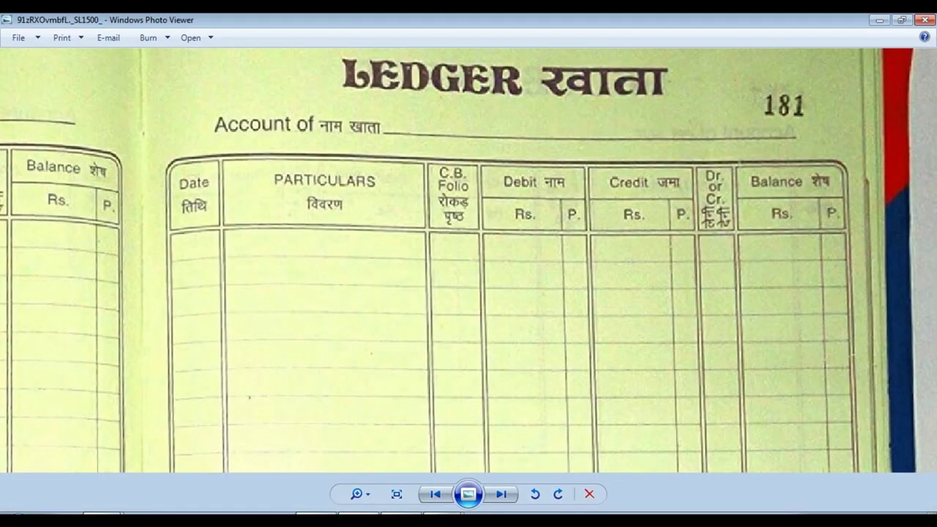
{"action": "left_click", "coordinate": [443, 518]}
{"action": "left_click", "coordinate": [440, 471]}
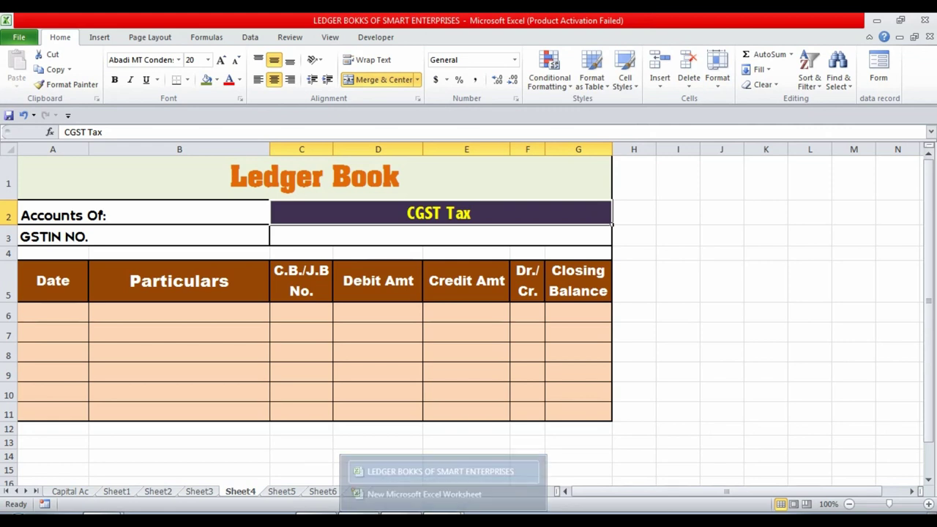
{"action": "left_click", "coordinate": [721, 391]}
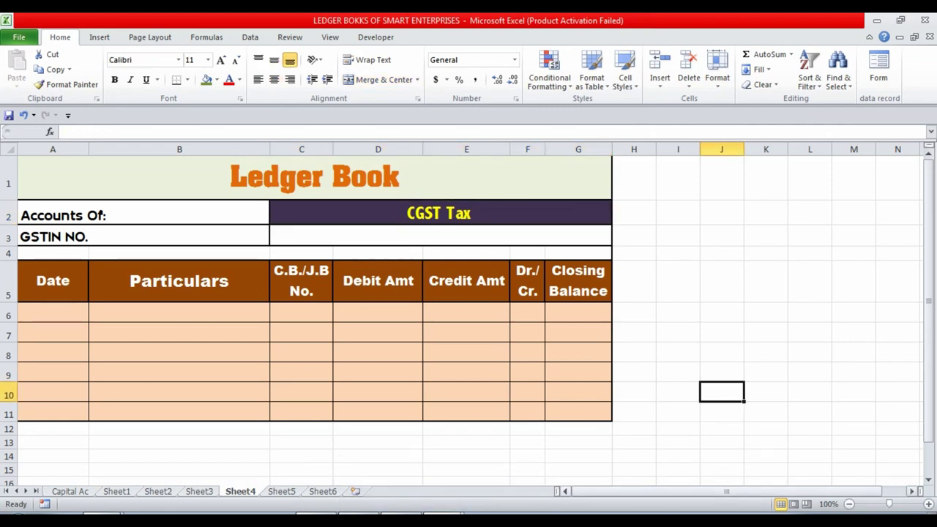
Compare the account on the ledger workbook's Sheet1 with the particulars of the purchase journal entry.
{"action": "left_click", "coordinate": [116, 492]}
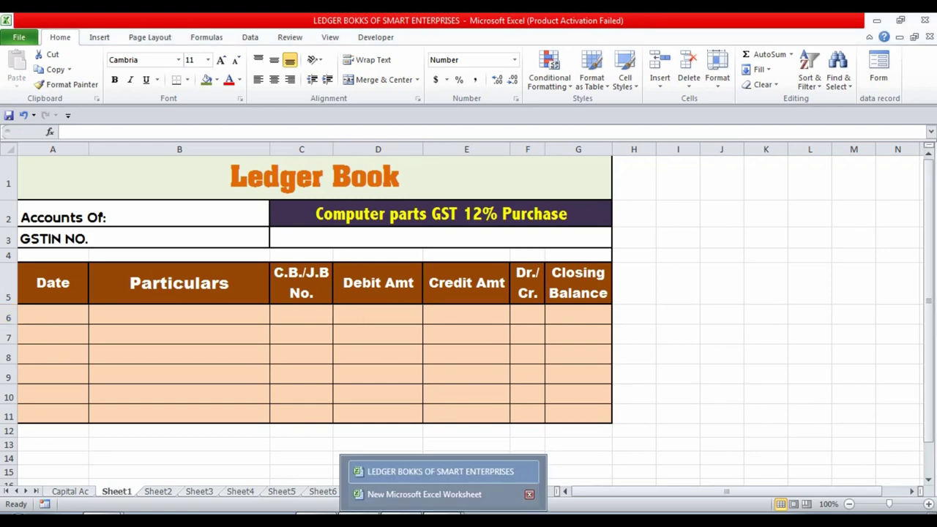
{"action": "left_click", "coordinate": [439, 494]}
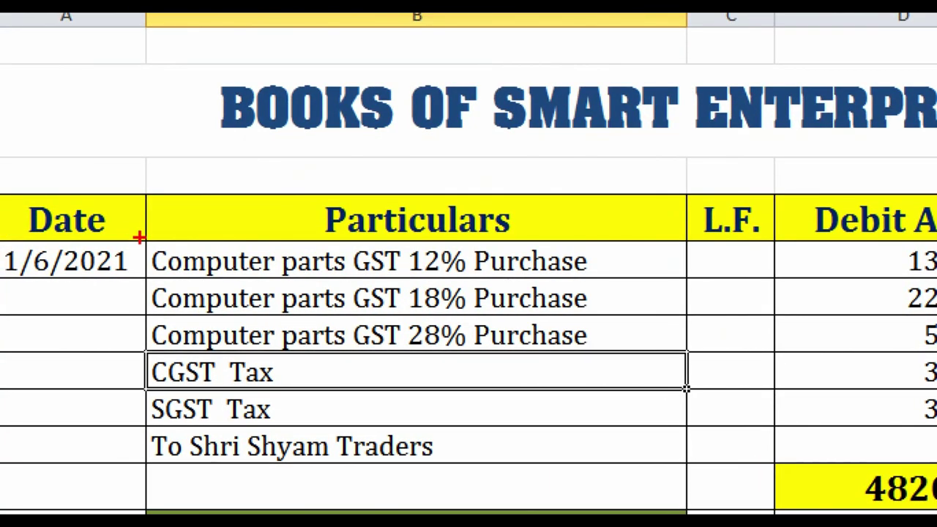
{"action": "left_click_drag", "start_coordinate": [138, 237], "coordinate": [697, 469]}
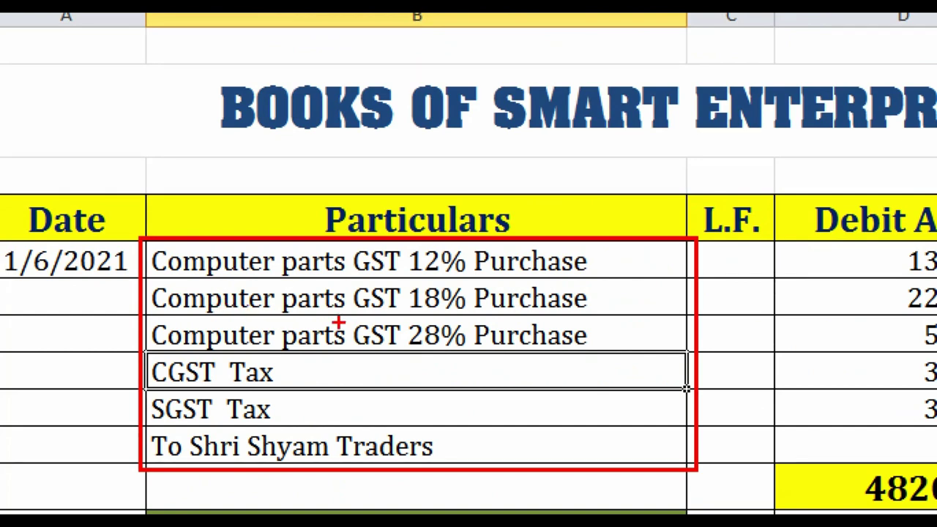
{"action": "key", "text": "Escape"}
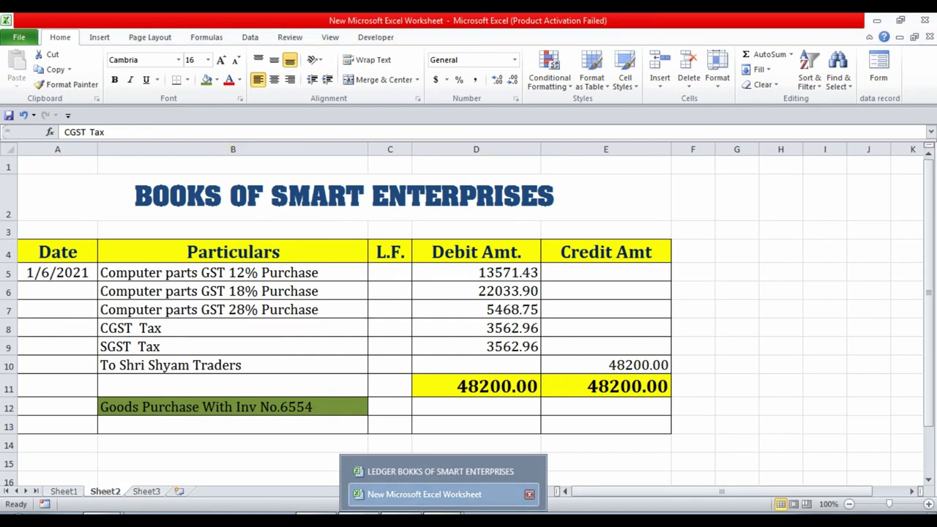
{"action": "left_click", "coordinate": [442, 520]}
{"action": "left_click", "coordinate": [442, 472]}
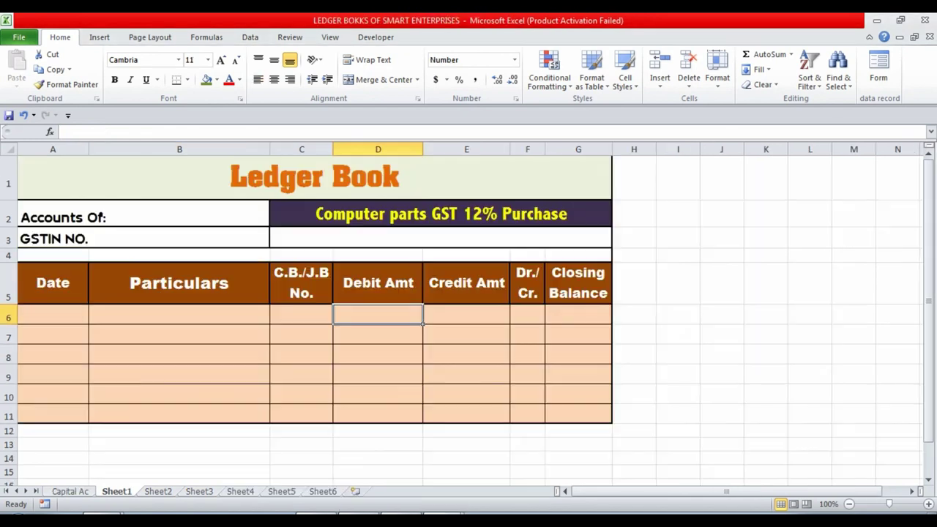
{"action": "left_click_drag", "start_coordinate": [307, 293], "coordinate": [422, 303]}
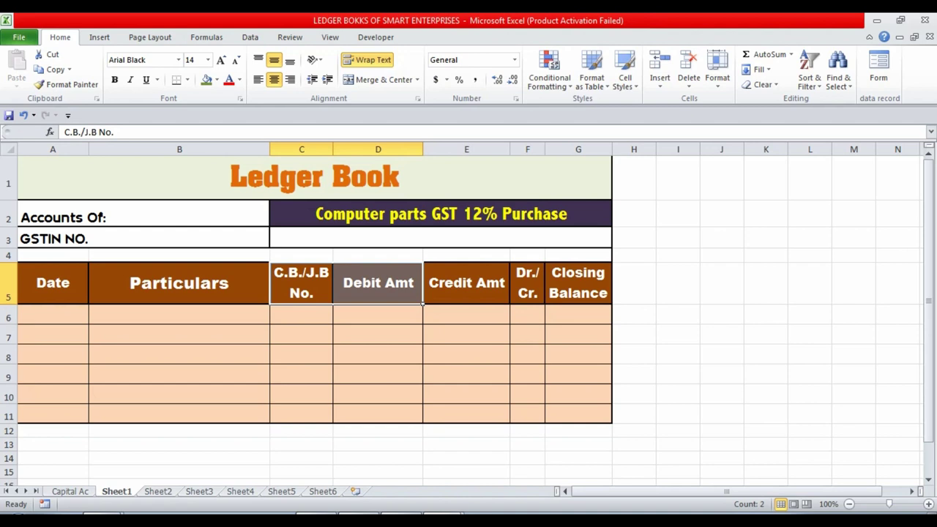
Shorten the account name on the 12% purchase ledger sheet to "Computer parts GST 12%".
{"action": "double_click", "coordinate": [579, 214]}
{"action": "key", "text": "BackSpace"}
{"action": "key", "text": "BackSpace"}
{"action": "key", "text": "BackSpace"}
{"action": "key", "text": "BackSpace"}
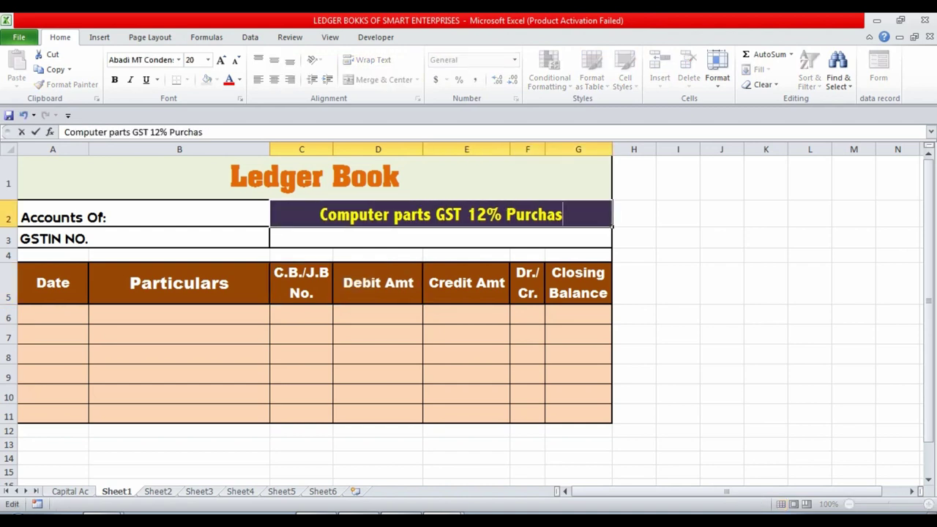
{"action": "key", "text": "BackSpace"}
{"action": "key", "text": "BackSpace"}
{"action": "key", "text": "BackSpace"}
{"action": "key", "text": "BackSpace"}
{"action": "key", "text": "BackSpace"}
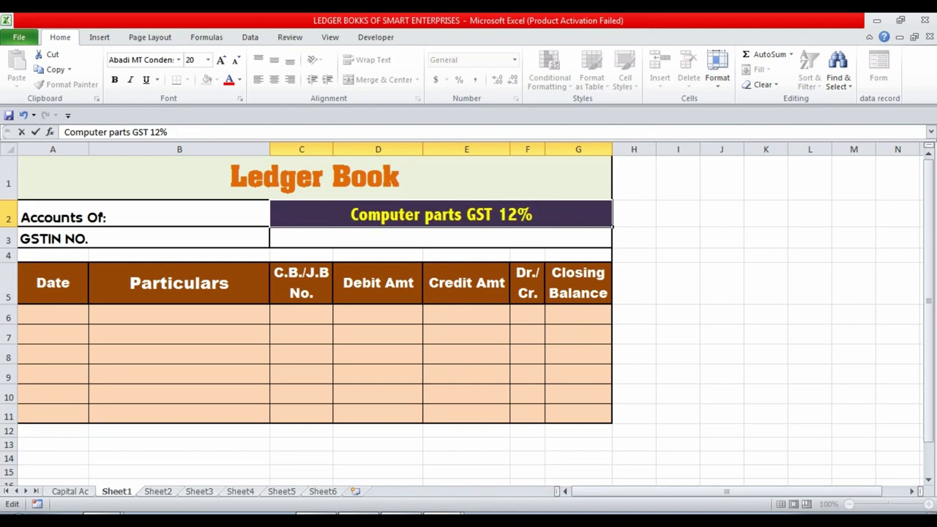
{"action": "key", "text": "Return"}
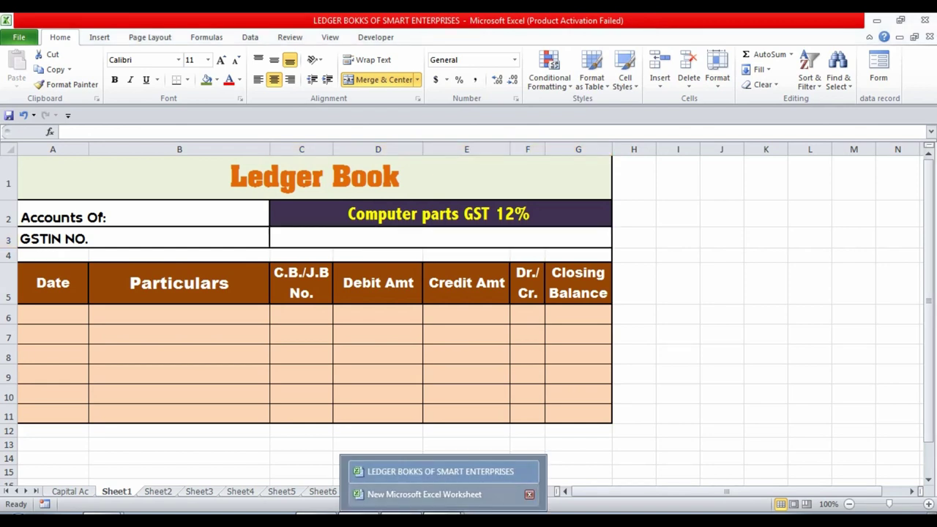
Look up the 12% purchase amount in the journal and enter 13571.43 as the debit in the ledger's first row.
{"action": "left_click", "coordinate": [512, 494]}
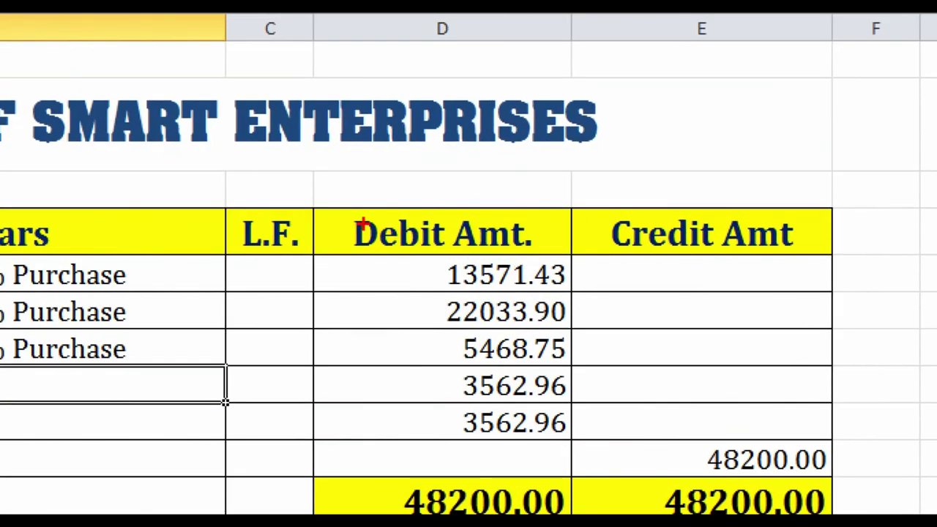
{"action": "left_click_drag", "start_coordinate": [413, 232], "coordinate": [577, 291]}
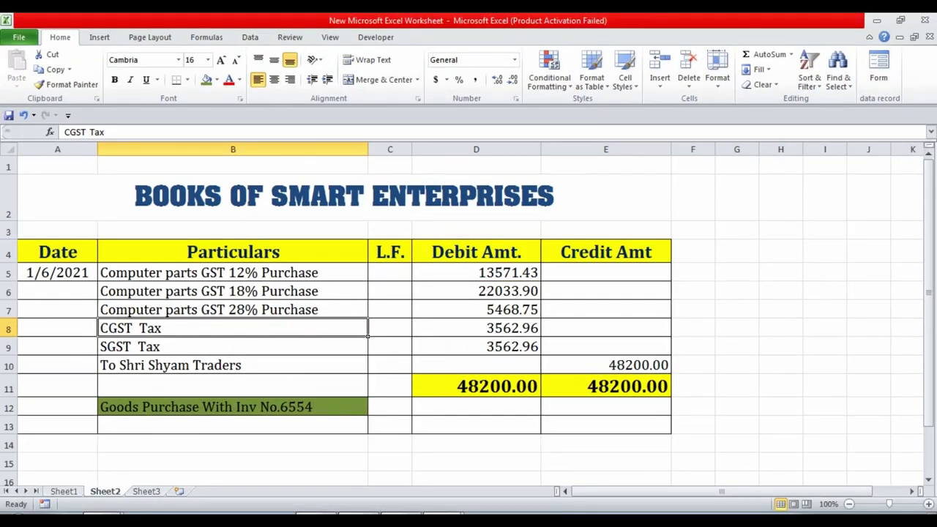
{"action": "left_click", "coordinate": [442, 518]}
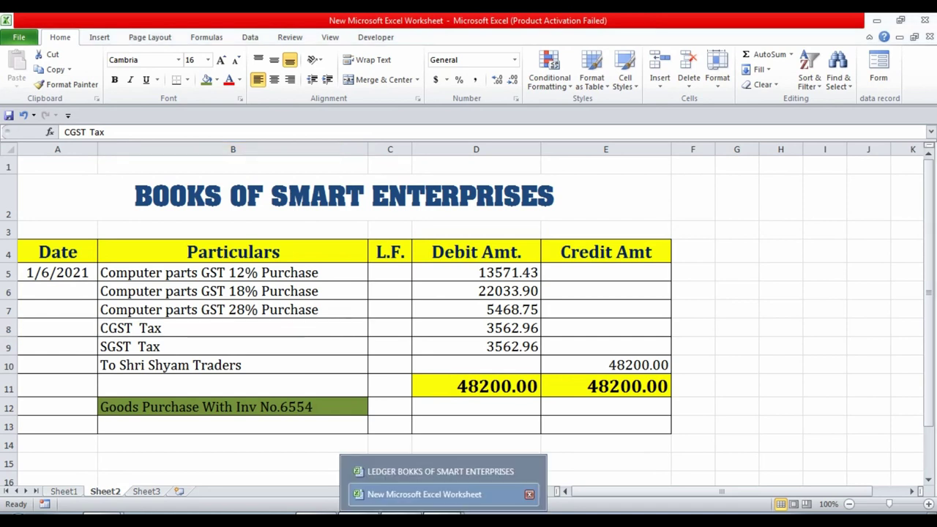
{"action": "left_click", "coordinate": [443, 472]}
{"action": "left_click", "coordinate": [378, 315]}
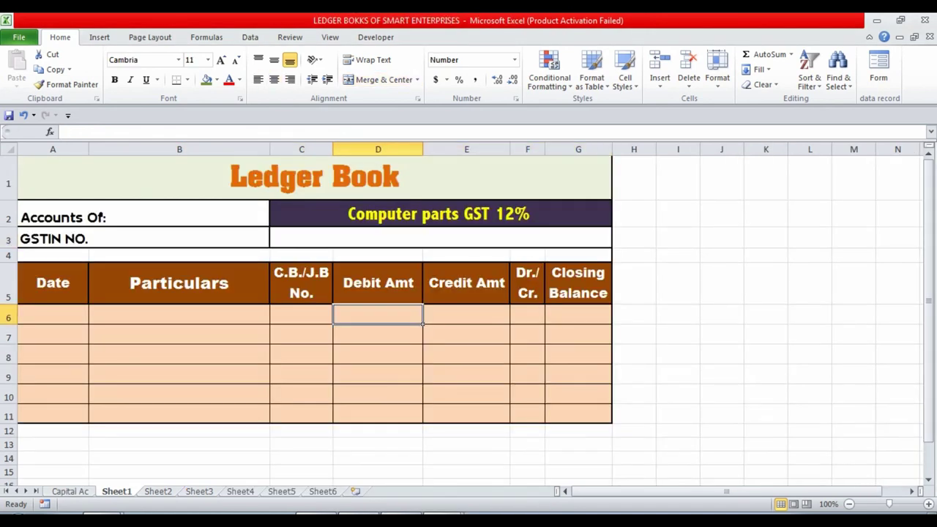
{"action": "type", "text": "13571.43"}
{"action": "key", "text": "Return"}
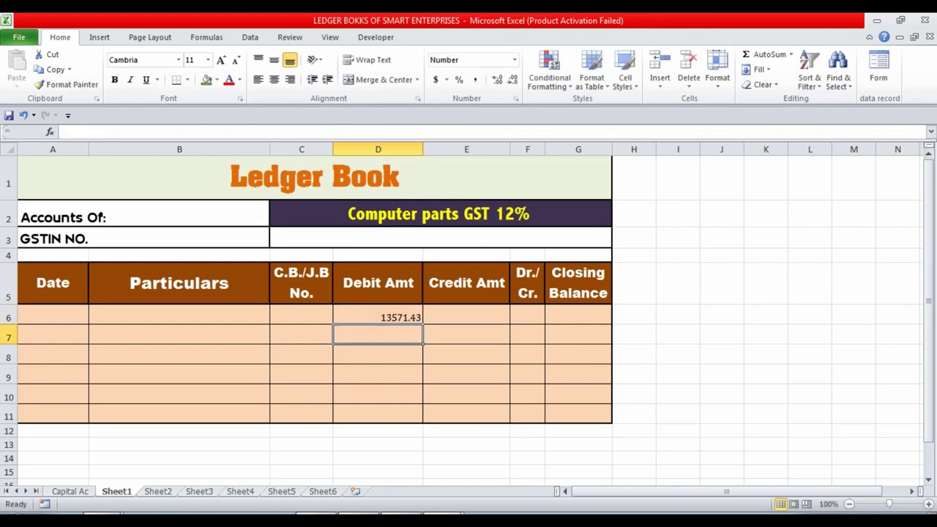
Check the journal entry and enter the date 01-06-2021 in the ledger's first row.
{"action": "key", "text": "alt+Tab"}
{"action": "left_click", "coordinate": [476, 272]}
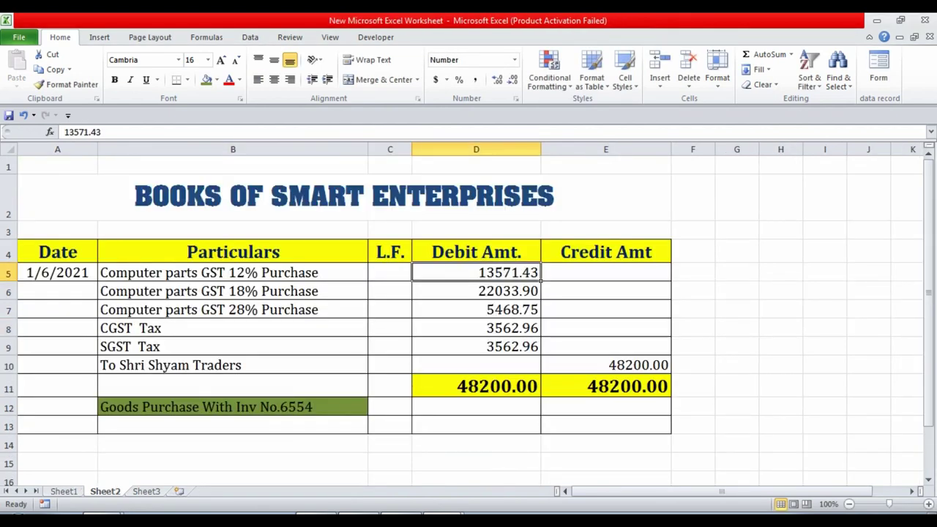
{"action": "key", "text": "alt+Tab"}
{"action": "left_click", "coordinate": [52, 315]}
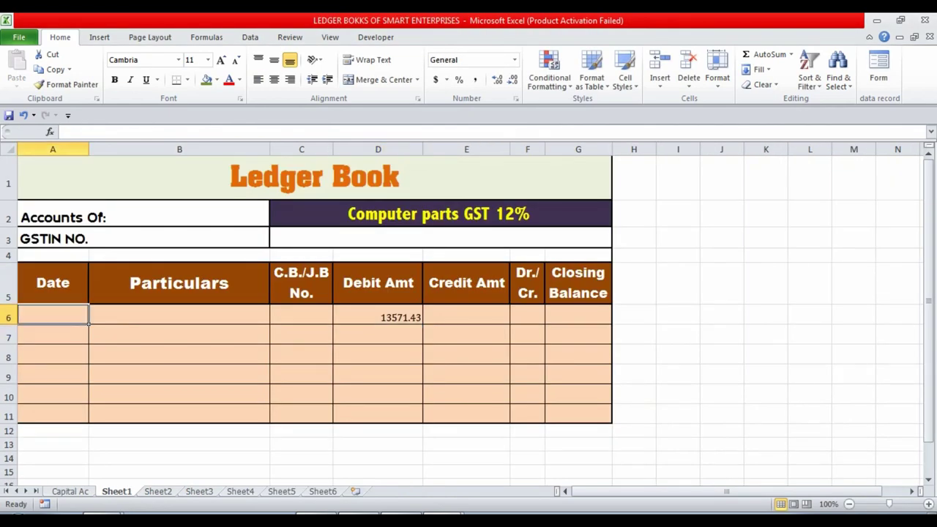
{"action": "type", "text": "01-06"}
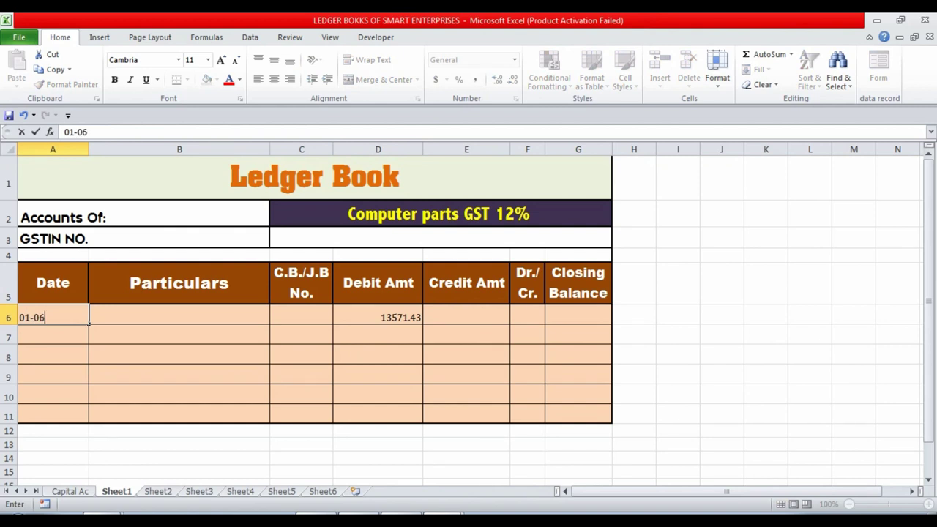
{"action": "type", "text": "-2021"}
{"action": "key", "text": "Return"}
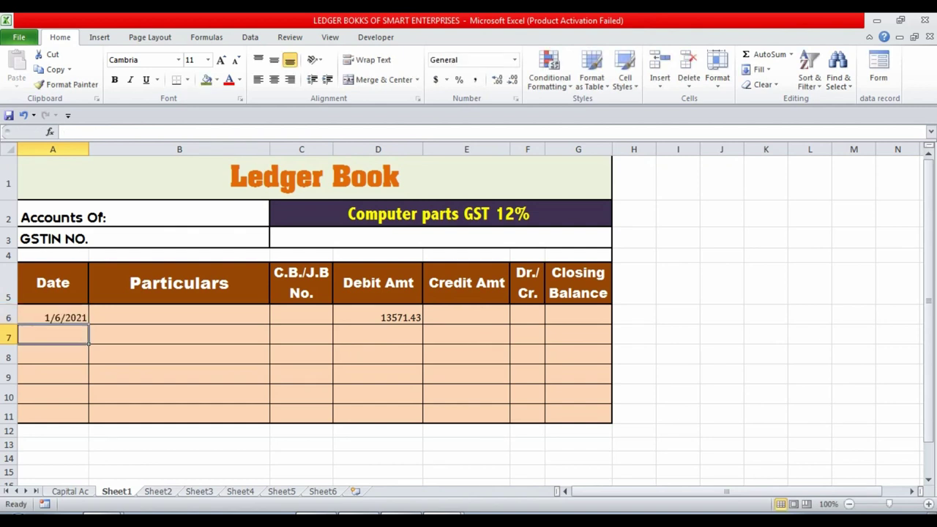
Look up the supplier and invoice in the journal and enter "Shri Shyam Traders Inv. No. 6554" as the 12% ledger's first-row particulars.
{"action": "key", "text": "Up"}
{"action": "key", "text": "Right"}
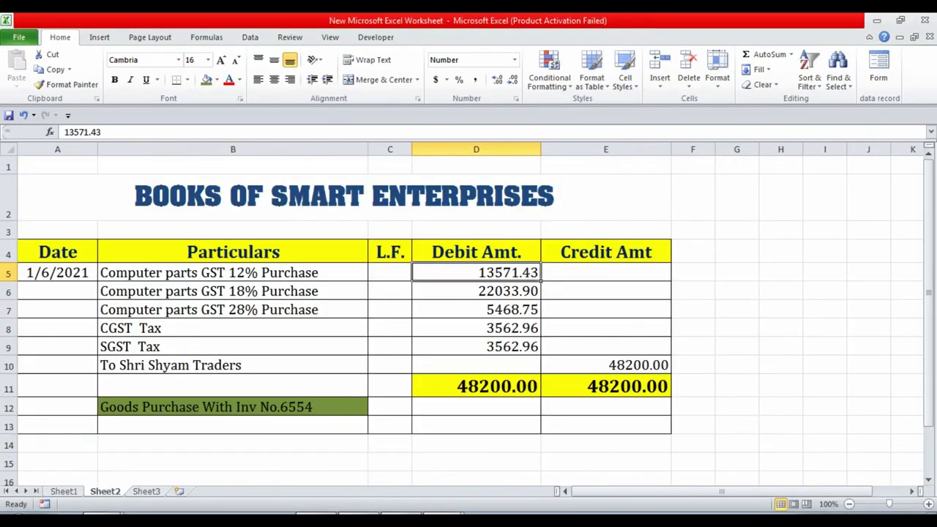
{"action": "left_click", "coordinate": [233, 365]}
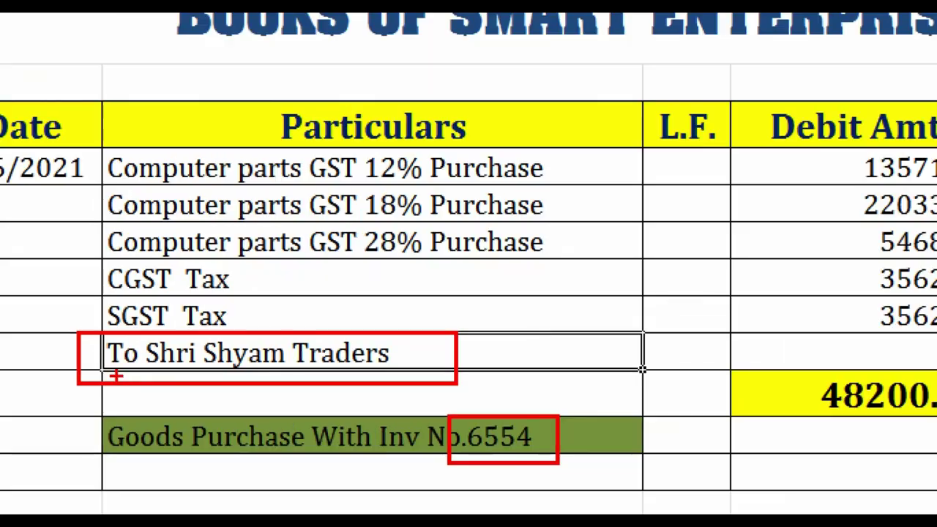
{"action": "key", "text": "Escape"}
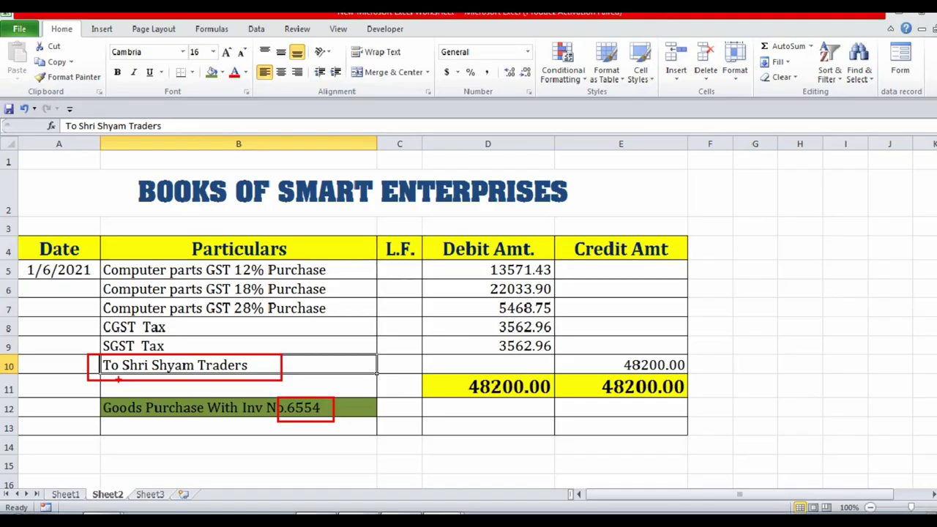
{"action": "key", "text": "alt+Tab"}
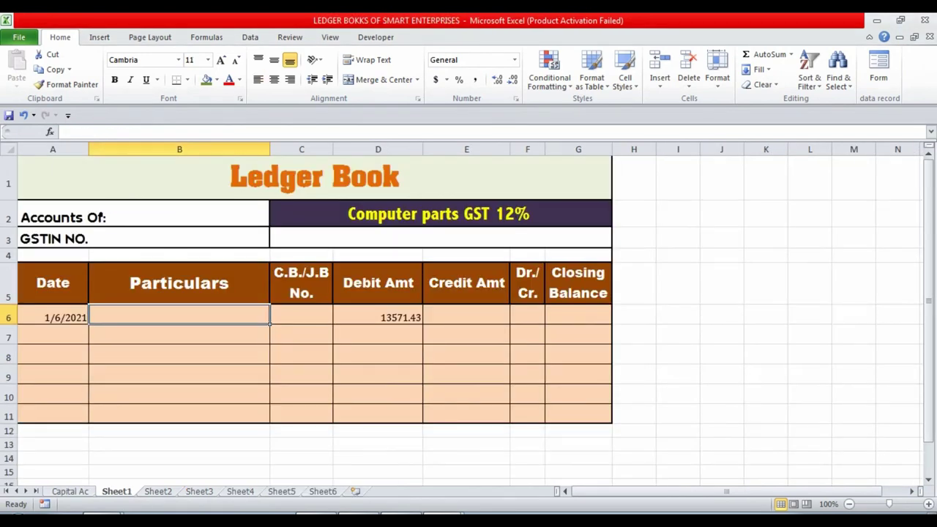
{"action": "type", "text": "Shri "}
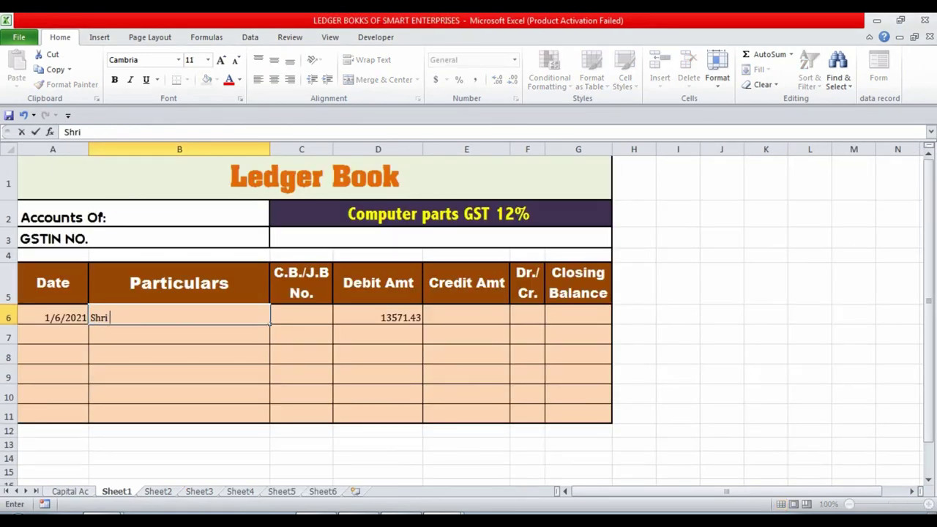
{"action": "type", "text": "Shyam Trandd"}
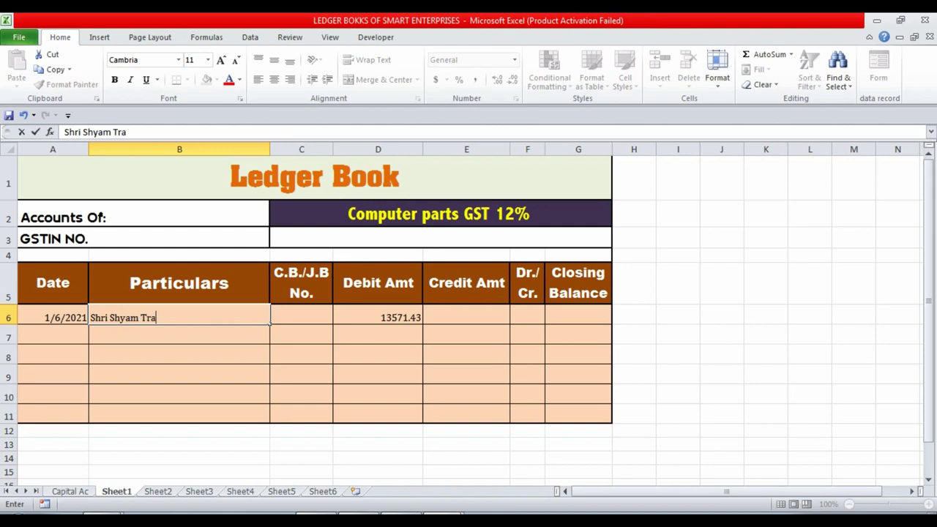
{"action": "key", "text": "BackSpace"}
{"action": "key", "text": "BackSpace"}
{"action": "key", "text": "BackSpace"}
{"action": "type", "text": "ders  Inv. No."}
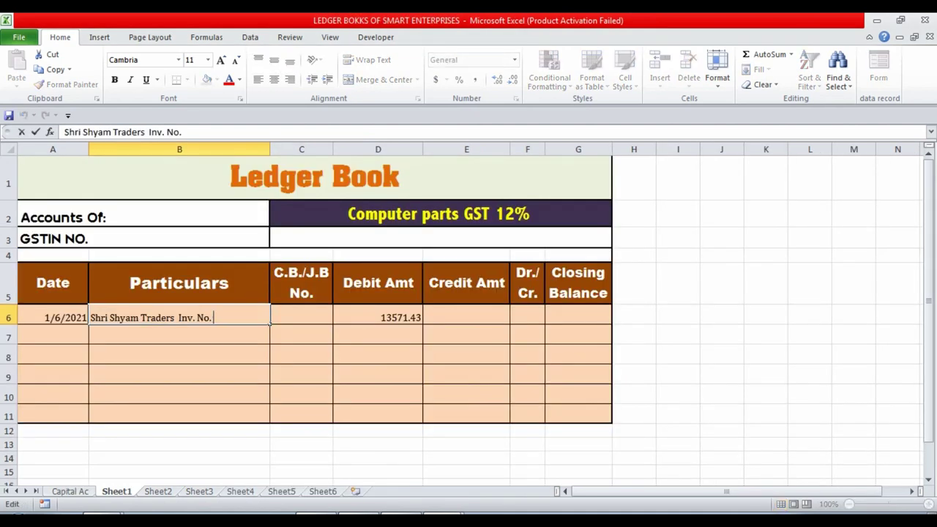
{"action": "type", "text": "5"}
{"action": "key", "text": "BackSpace"}
{"action": "type", "text": "654"}
{"action": "key", "text": "BackSpace"}
{"action": "type", "text": "54"}
{"action": "key", "text": "Return"}
{"action": "key", "text": "Up"}
{"action": "key", "text": "Right"}
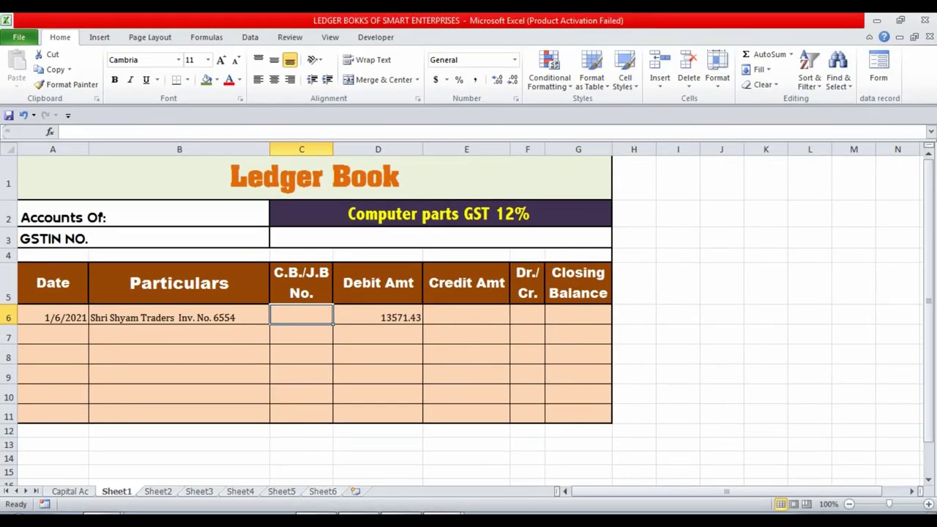
Examine the journal sheet and the printed ledger book photo for the page numbers used as folio references.
{"action": "left_click", "coordinate": [443, 520]}
{"action": "left_click", "coordinate": [439, 495]}
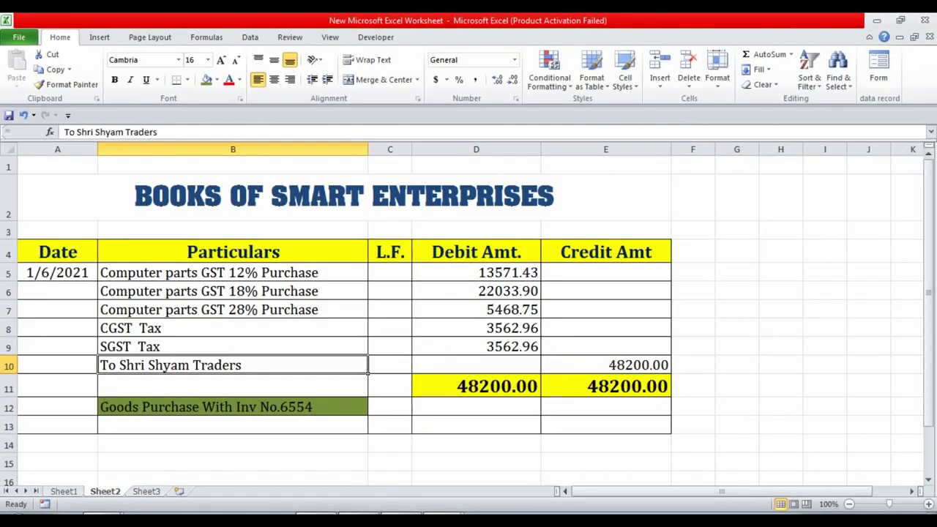
{"action": "left_click", "coordinate": [232, 230]}
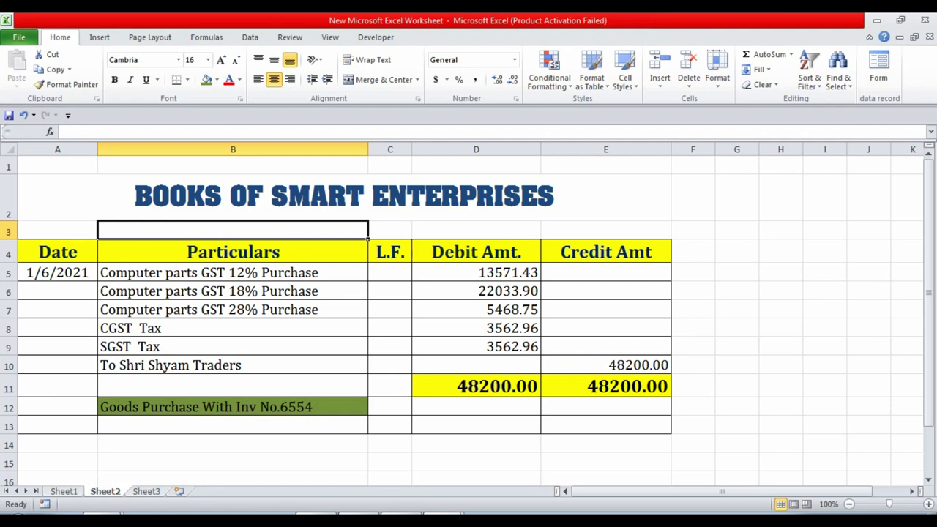
{"action": "left_click", "coordinate": [476, 230]}
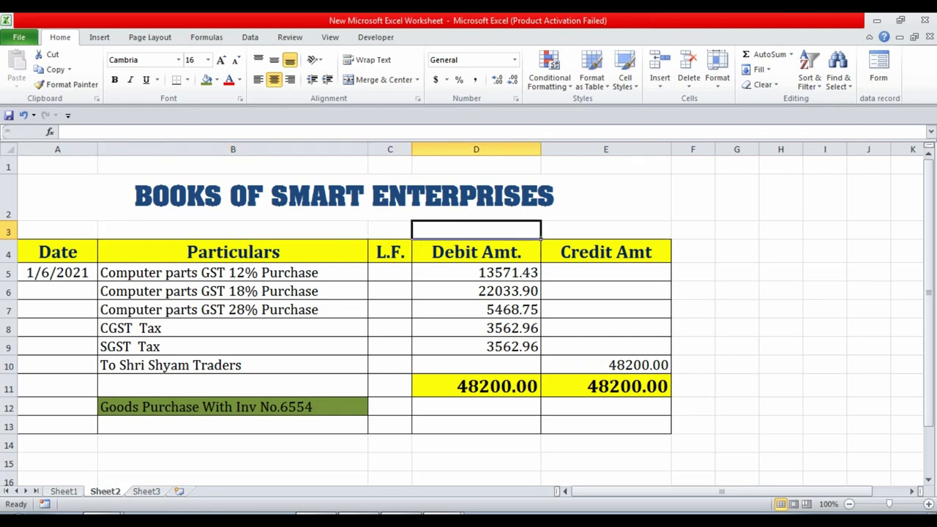
{"action": "key", "text": "alt+Tab"}
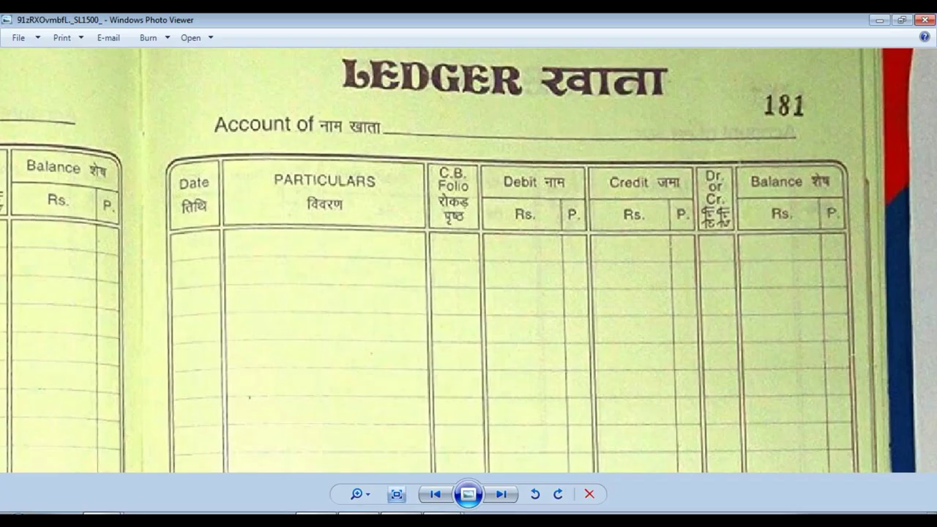
{"action": "scroll", "coordinate": [468, 260], "scroll_direction": "down", "scroll_amount": 5}
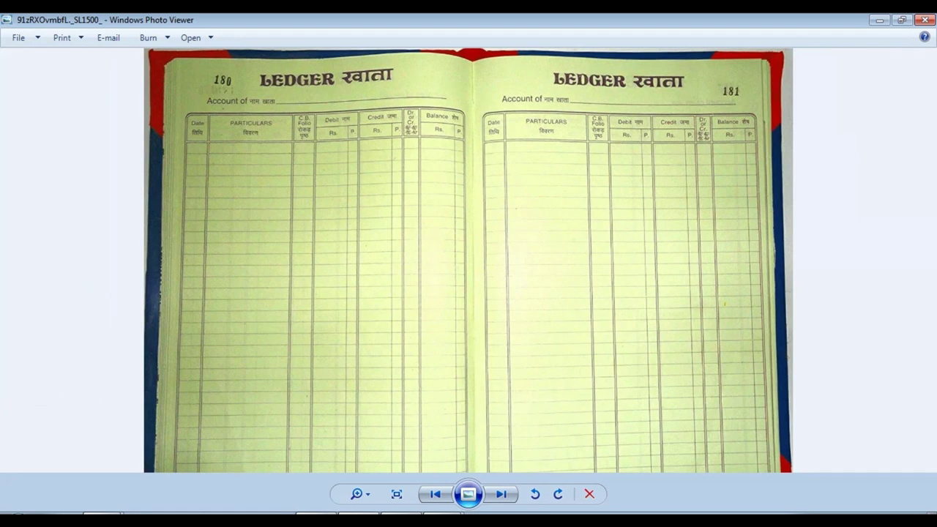
{"action": "scroll", "coordinate": [469, 260], "scroll_direction": "up", "scroll_amount": 2}
{"action": "scroll", "coordinate": [468, 261], "scroll_direction": "up", "scroll_amount": 2}
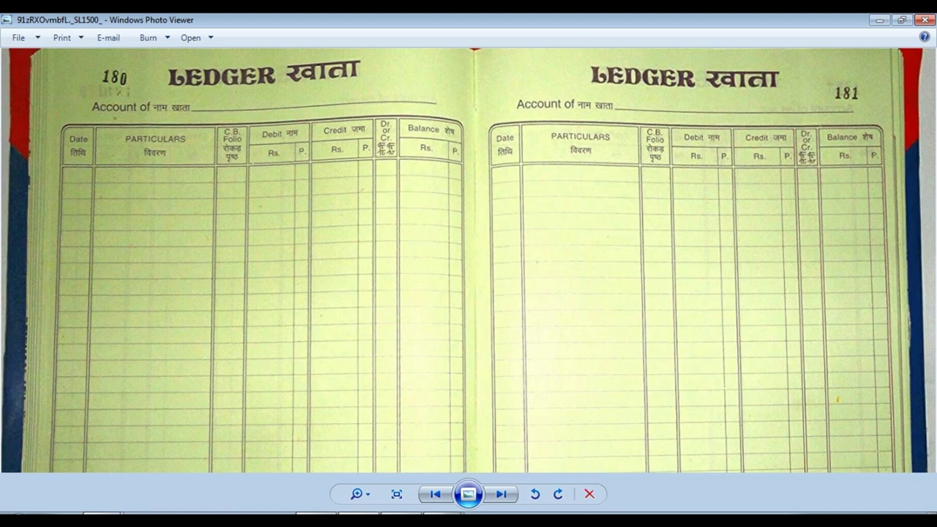
Compare the debit posted in the 12% ledger with the 12% purchase line in the journal.
{"action": "mouse_move", "coordinate": [445, 520]}
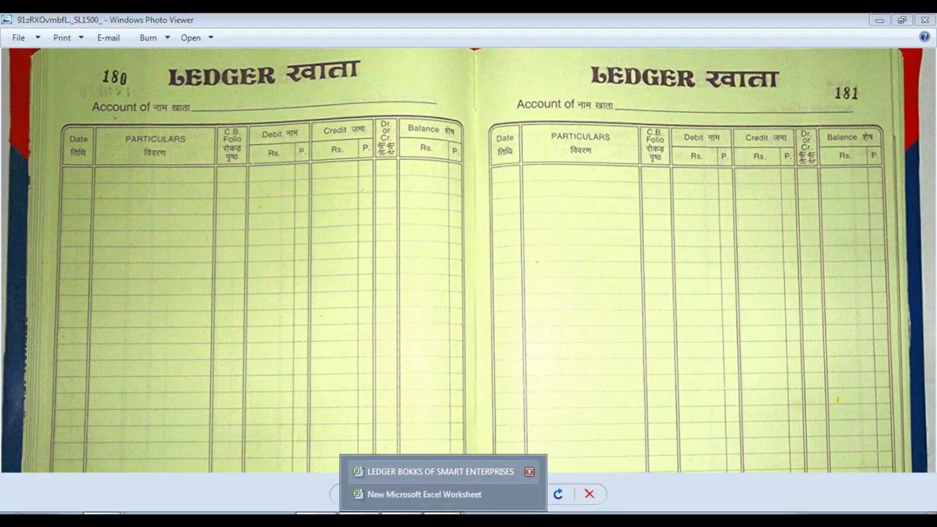
{"action": "left_click", "coordinate": [469, 471]}
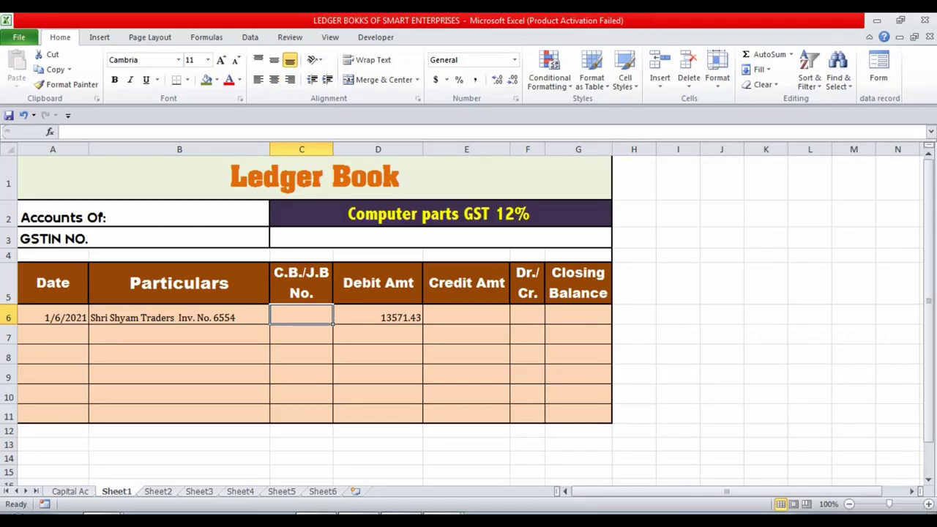
{"action": "left_click", "coordinate": [466, 315]}
{"action": "left_click", "coordinate": [378, 315]}
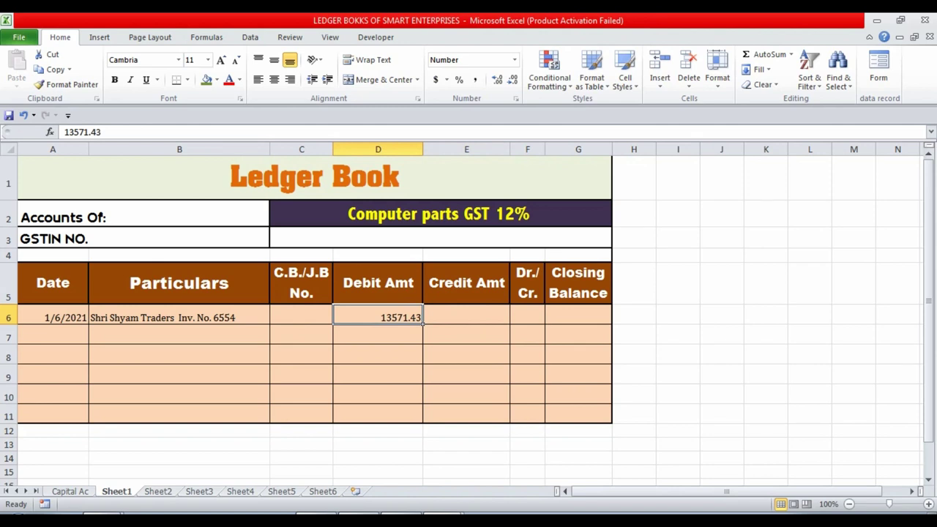
{"action": "mouse_move", "coordinate": [444, 519]}
{"action": "left_click", "coordinate": [410, 493]}
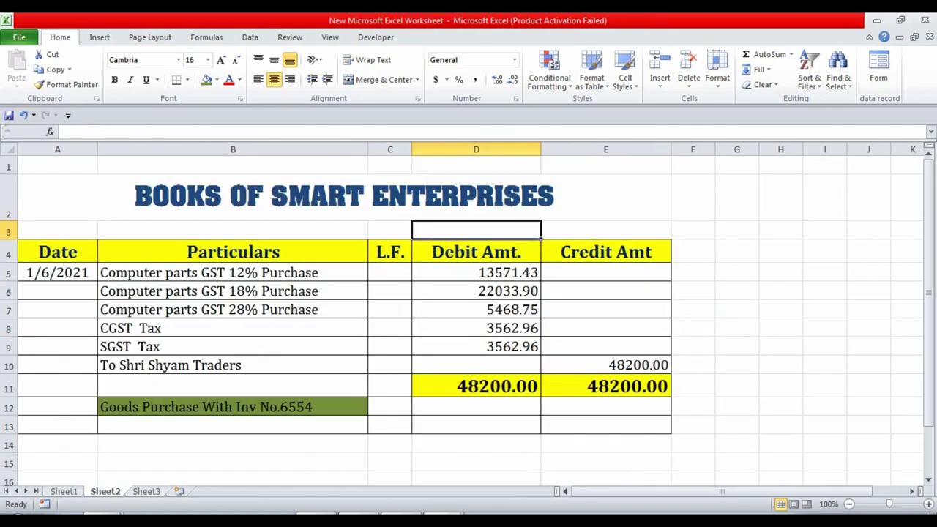
{"action": "left_click", "coordinate": [232, 272]}
{"action": "left_click", "coordinate": [476, 272]}
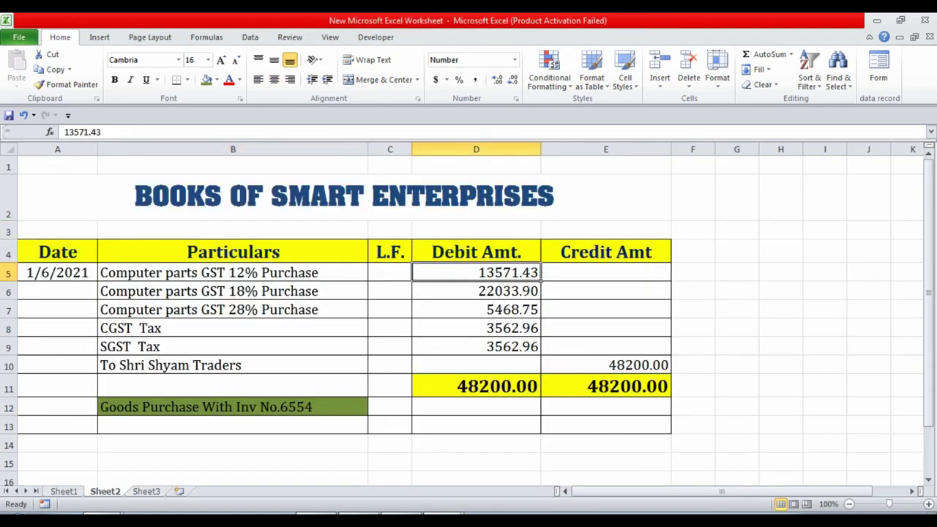
Locate the 18% purchase in the journal and shorten the account name on the ledger's Sheet2 to "Computer parts GST 18%".
{"action": "left_click", "coordinate": [195, 291]}
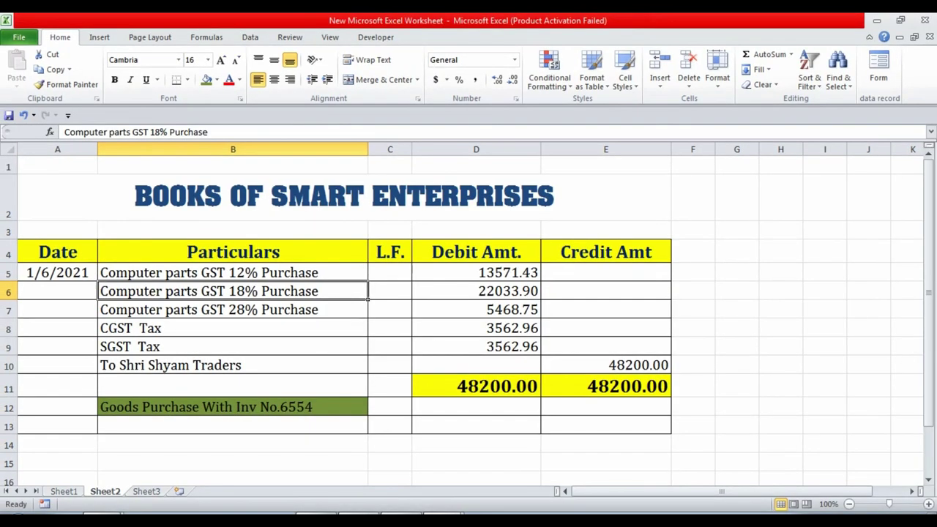
{"action": "left_click", "coordinate": [432, 472]}
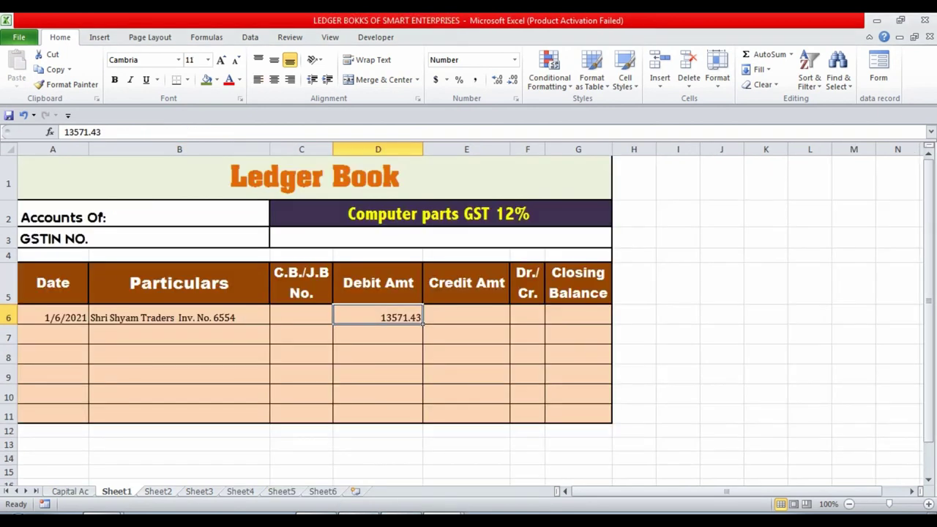
{"action": "key", "text": "ctrl+Page_Down"}
{"action": "key", "text": "F2"}
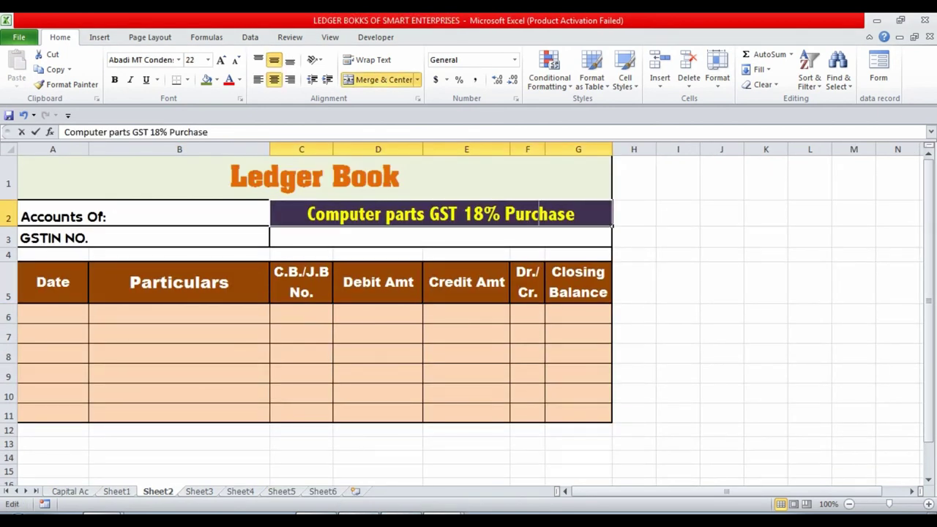
{"action": "key", "text": "shift+Left"}
{"action": "key", "text": "shift+Left"}
{"action": "key", "text": "shift+Left"}
{"action": "key", "text": "shift+Left"}
{"action": "key", "text": "shift+Left"}
{"action": "key", "text": "shift+Left"}
{"action": "key", "text": "shift+Left"}
{"action": "key", "text": "BackSpace"}
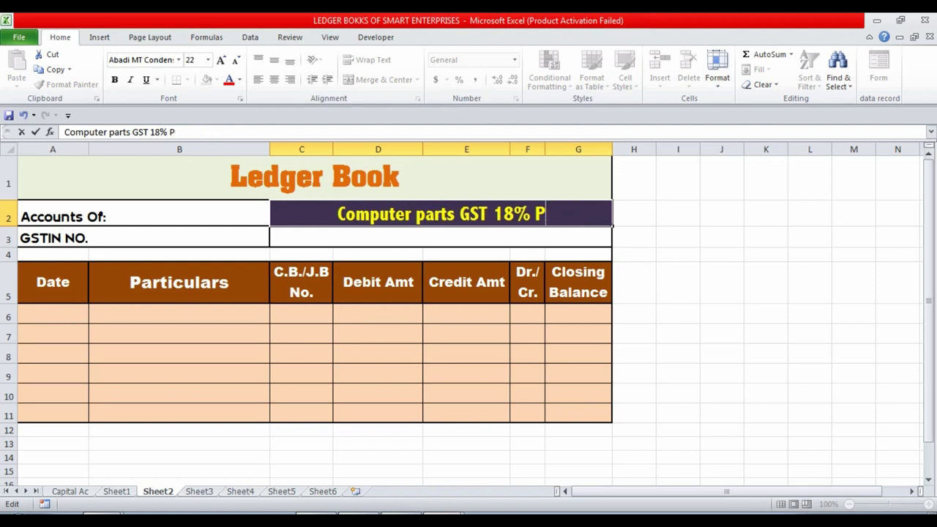
{"action": "key", "text": "BackSpace"}
{"action": "key", "text": "Return"}
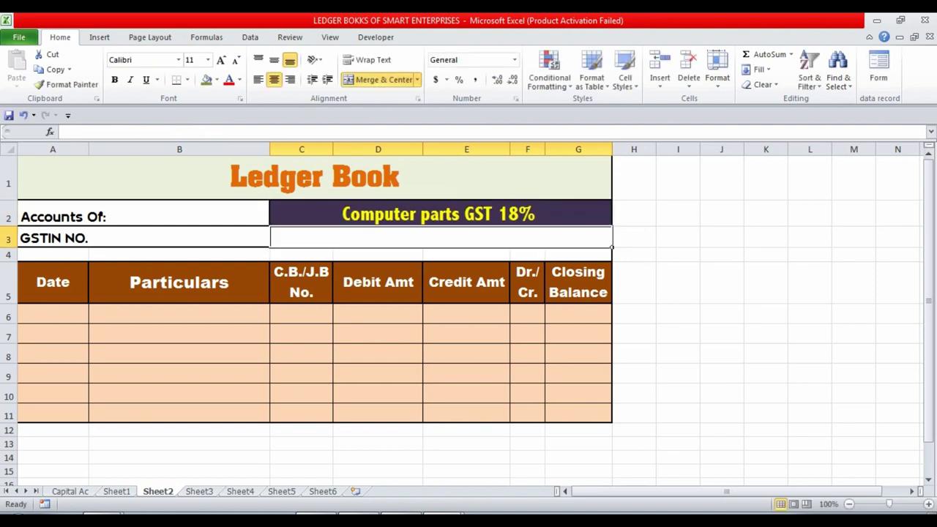
Look up the 18% purchase amount in the journal and enter 22033.90 as the debit in the 18% ledger's first row.
{"action": "key", "text": "Down"}
{"action": "key", "text": "Left"}
{"action": "key", "text": "Left"}
{"action": "key", "text": "Down"}
{"action": "key", "text": "Down"}
{"action": "key", "text": "Right"}
{"action": "key", "text": "Right"}
{"action": "key", "text": "Right"}
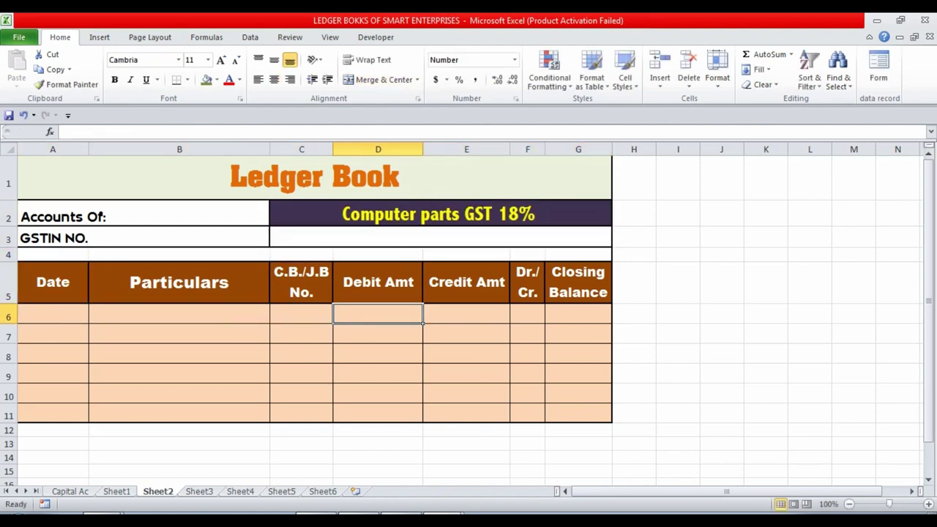
{"action": "key", "text": "alt+Tab"}
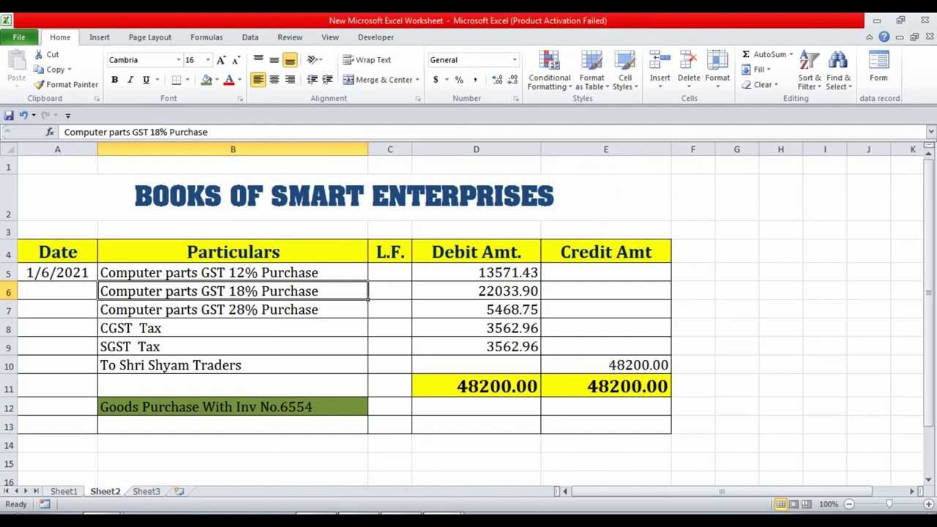
{"action": "key", "text": "ctrl+Tab"}
{"action": "type", "text": "220"}
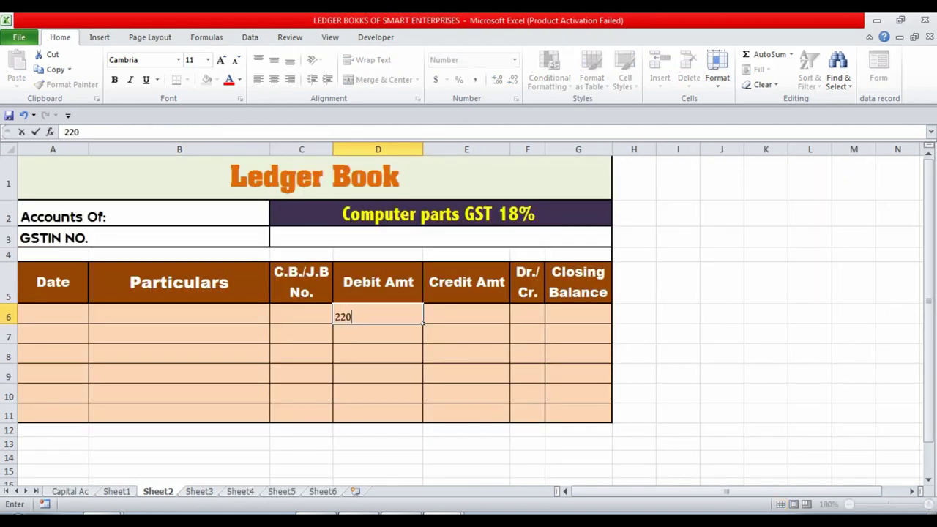
{"action": "type", "text": "33.90"}
{"action": "key", "text": "ctrl+Return"}
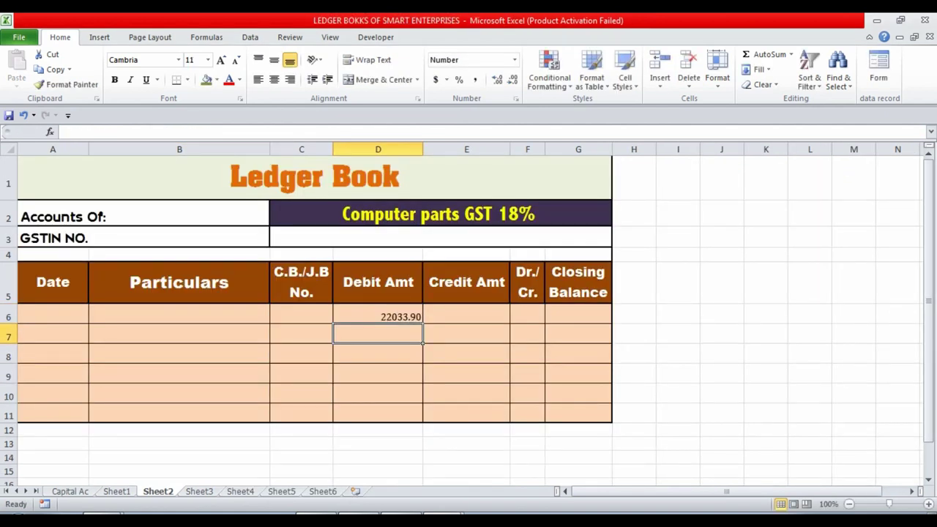
Enter the date 01-06-2021 in the first row of the 18% purchase ledger.
{"action": "key", "text": "Left"}
{"action": "key", "text": "Left"}
{"action": "key", "text": "Left"}
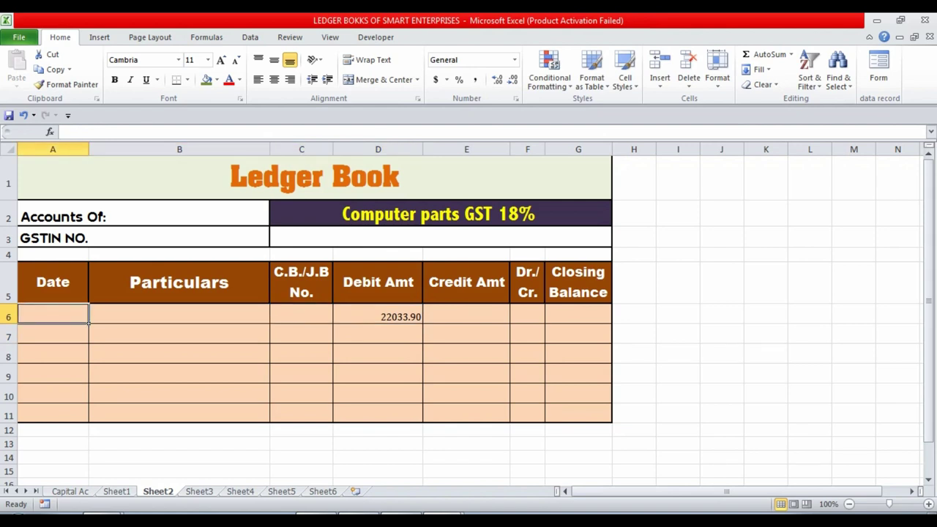
{"action": "type", "text": "01-06"}
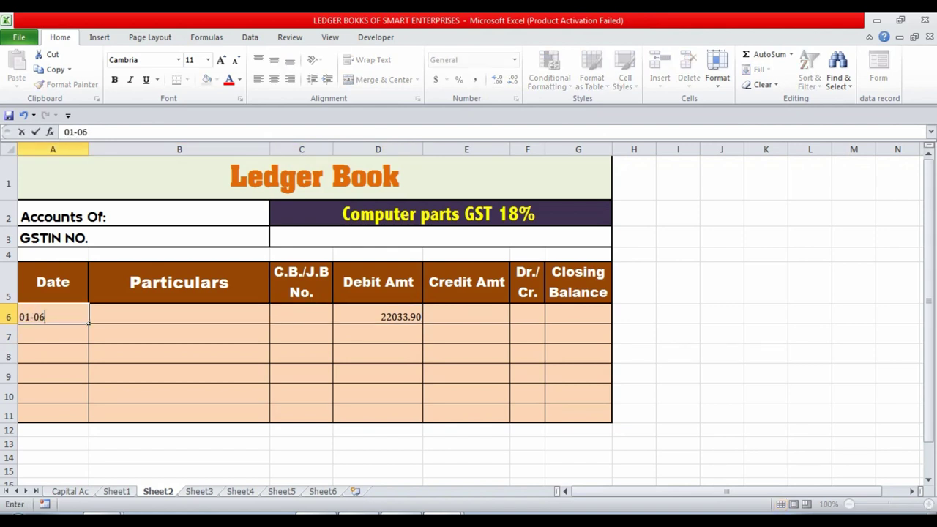
{"action": "type", "text": "-2021"}
{"action": "key", "text": "ctrl+Return"}
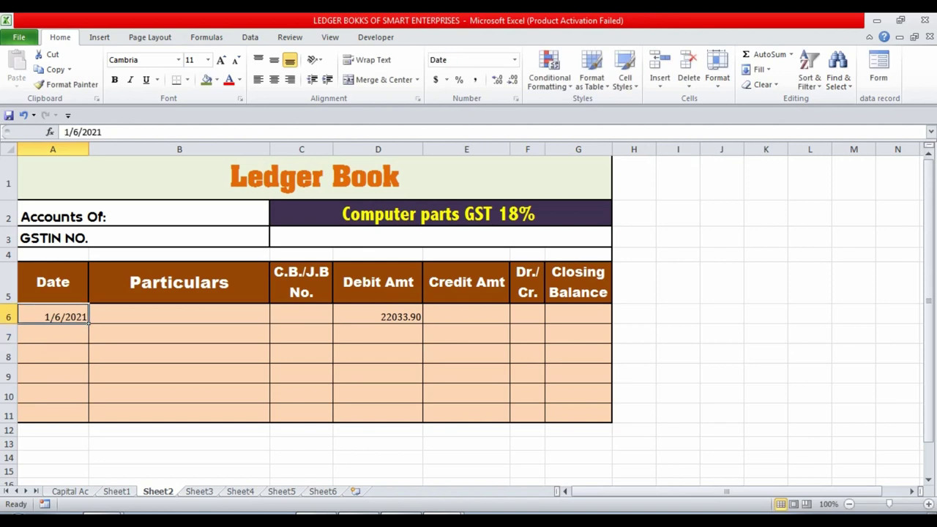
Enter "Shri Shyam Traders Inv. 6554" as the particulars in the 18% ledger's first row.
{"action": "key", "text": "Right"}
{"action": "type", "text": "Sh"}
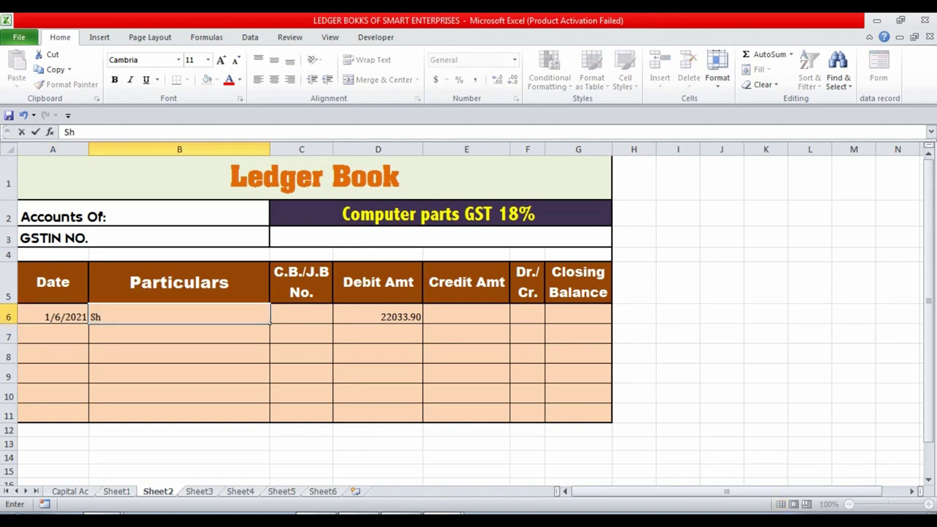
{"action": "type", "text": "ri Shyam Tr"}
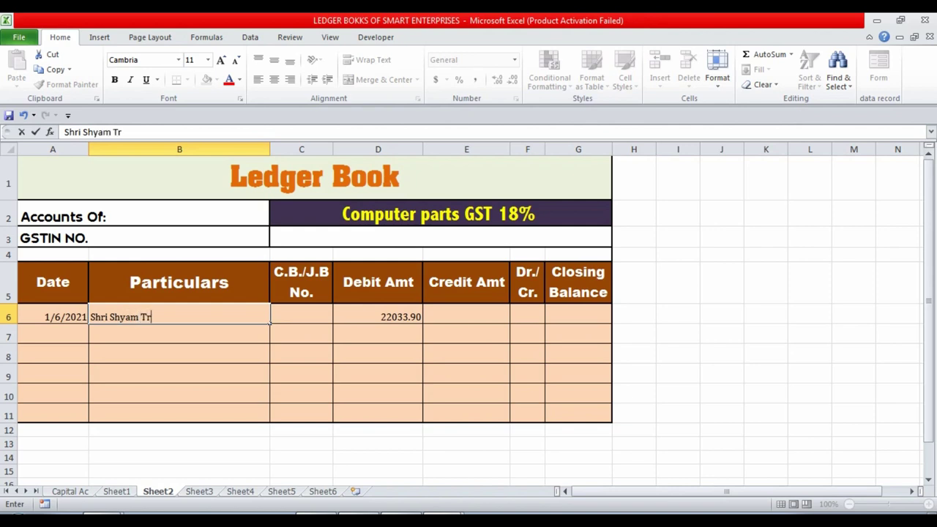
{"action": "type", "text": "aders Inv."}
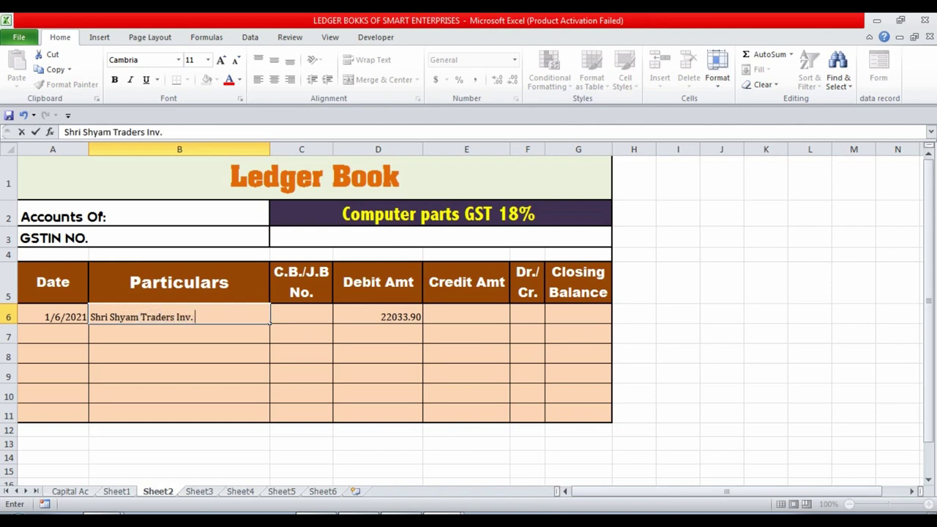
{"action": "type", "text": " 6554"}
{"action": "key", "text": "Return"}
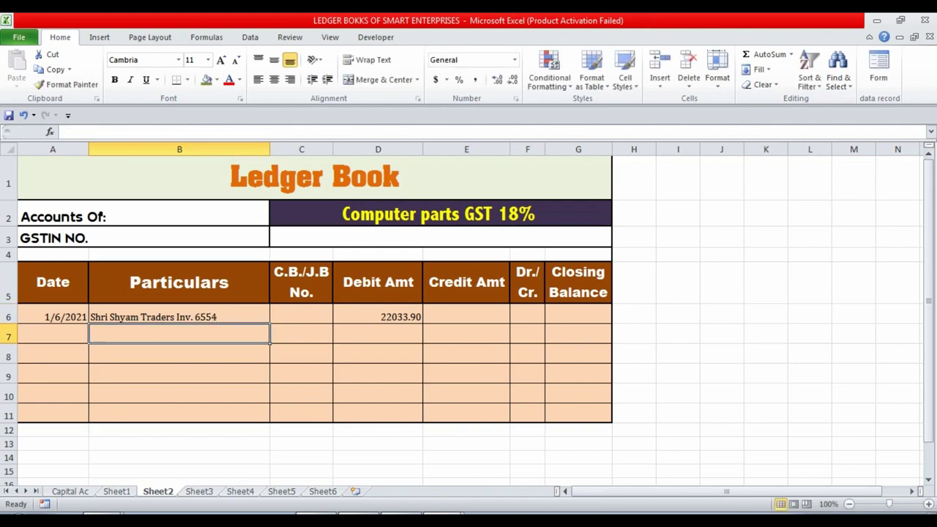
Locate the 28% purchase in the journal and shorten the account name on the ledger's Sheet3 to "Computer parts GST 28%".
{"action": "key", "text": "Right"}
{"action": "key", "text": "Right"}
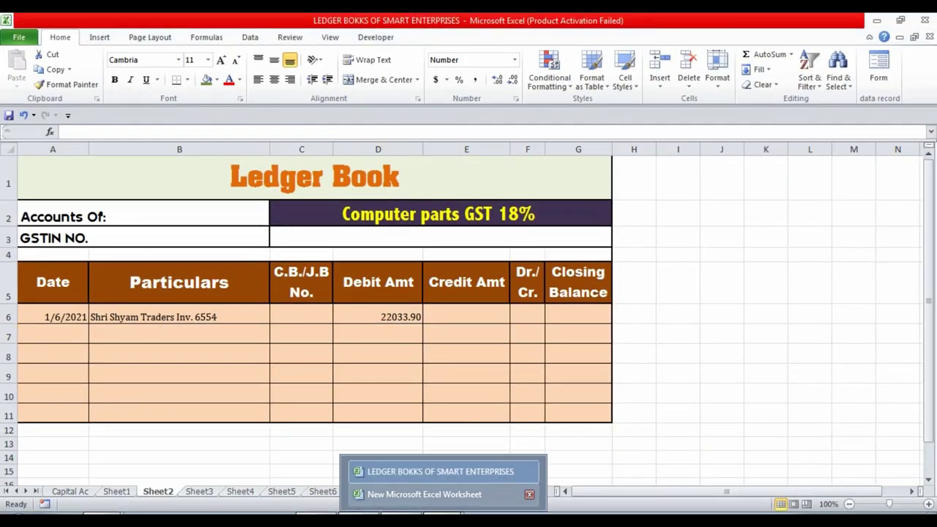
{"action": "left_click", "coordinate": [528, 493]}
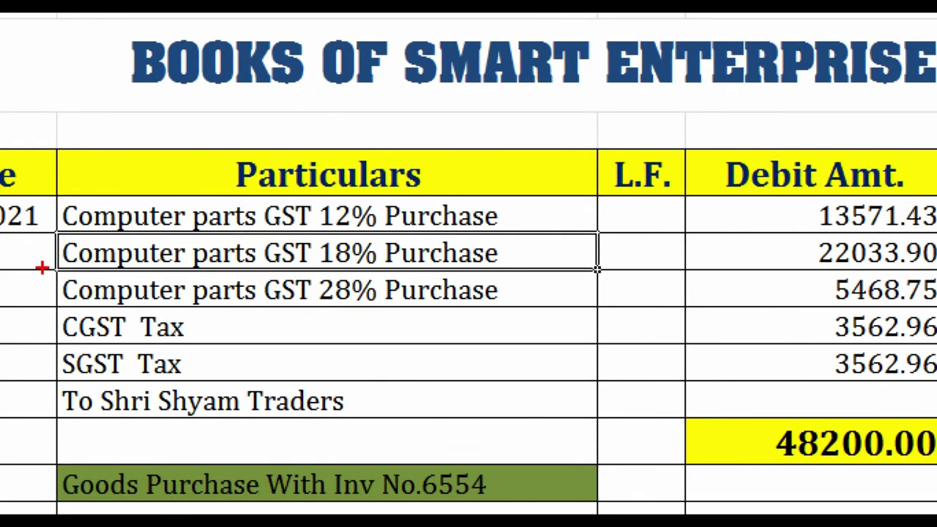
{"action": "mouse_move", "coordinate": [42, 268]}
{"action": "left_mouse_down"}
{"action": "mouse_move", "coordinate": [285, 310]}
{"action": "mouse_move", "coordinate": [561, 307]}
{"action": "left_mouse_up"}
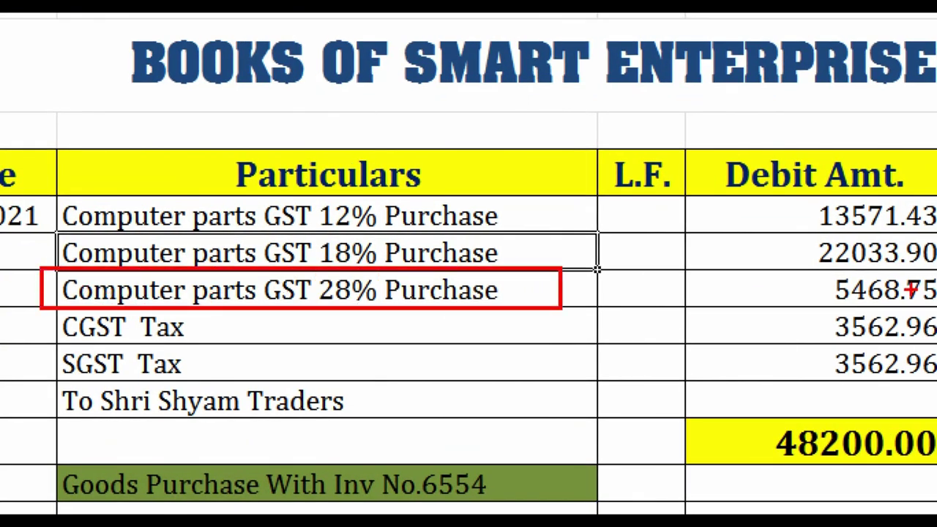
{"action": "key", "text": "Escape"}
{"action": "key", "text": "ctrl+1"}
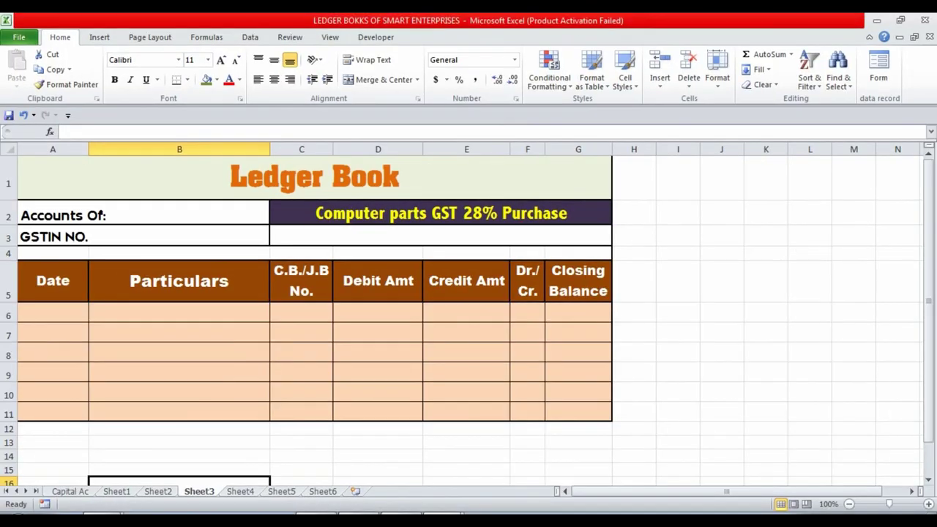
{"action": "key", "text": "F2"}
{"action": "double_click", "coordinate": [568, 169]}
{"action": "left_click_drag", "start_coordinate": [568, 169], "coordinate": [503, 169]}
{"action": "key", "text": "BackSpace"}
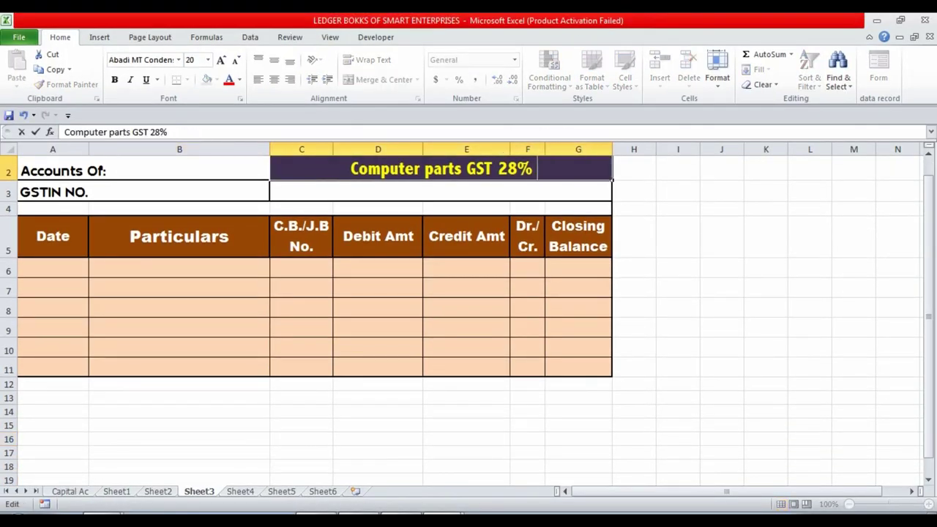
Look up the 28% purchase amount in the journal and enter 5468.75 as the debit in the 28% ledger's first row.
{"action": "left_click", "coordinate": [378, 268]}
{"action": "key", "text": "alt+Tab"}
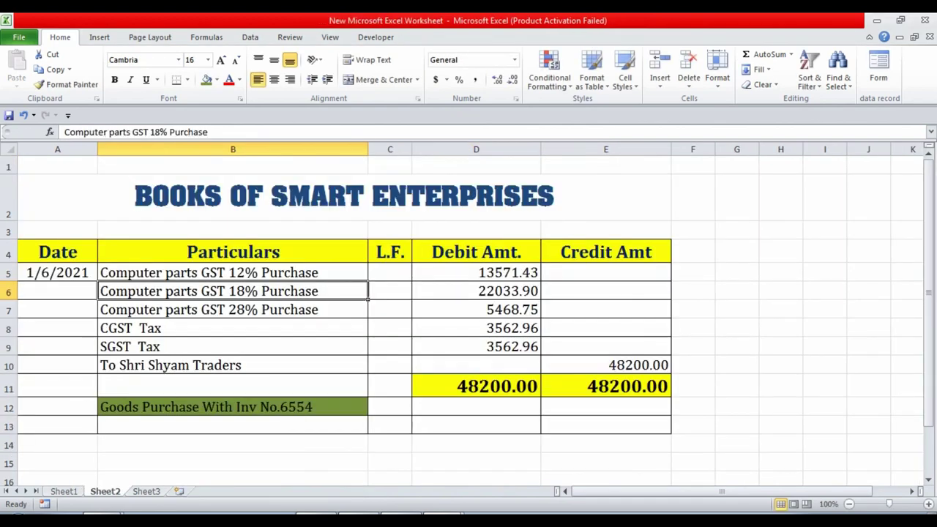
{"action": "key", "text": "ctrl+Tab"}
{"action": "type", "text": "5468.75"}
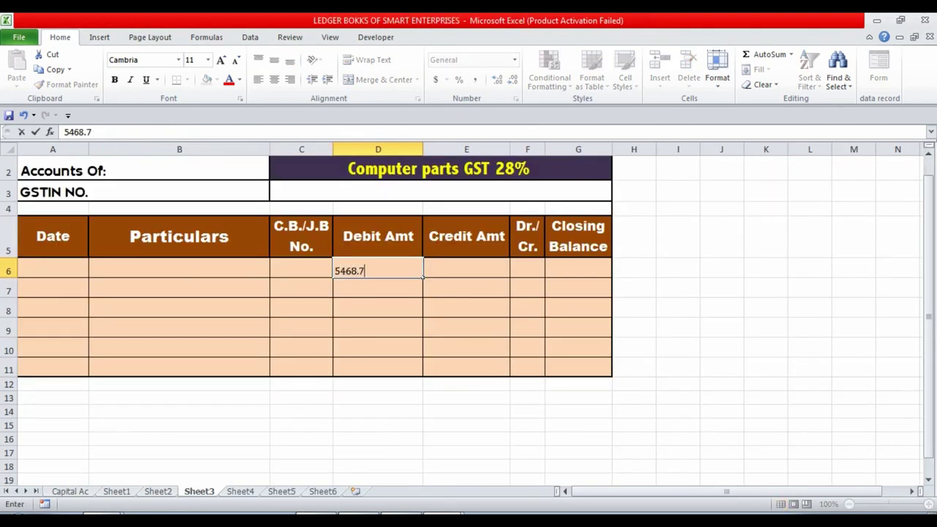
{"action": "key", "text": "Return"}
Enter the date 01-06-2021 in the first row of the 28% purchase ledger.
{"action": "key", "text": "Up"}
{"action": "key", "text": "Left"}
{"action": "key", "text": "Left"}
{"action": "key", "text": "Left"}
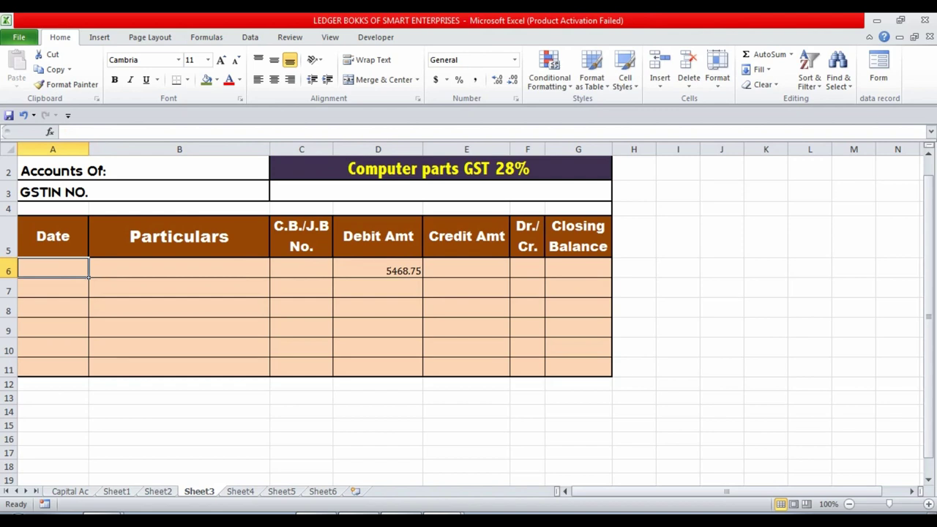
{"action": "type", "text": "01-06-"}
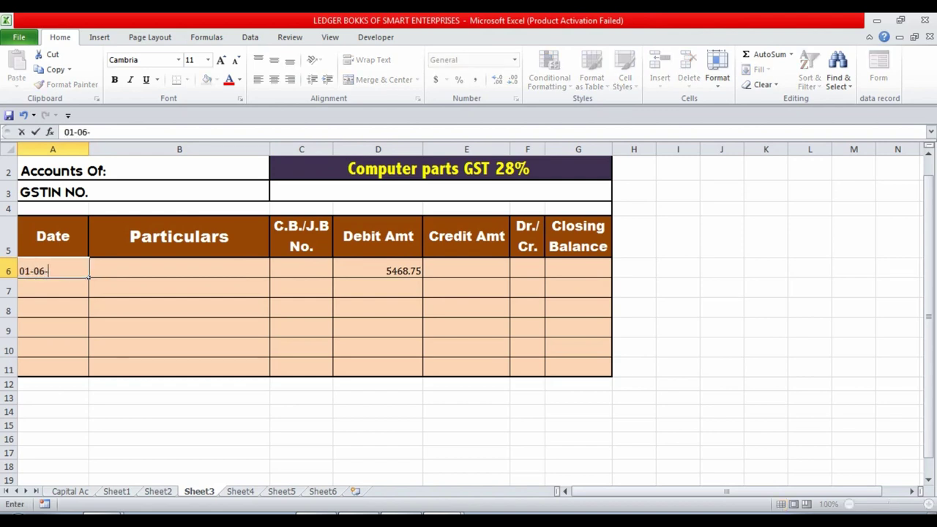
{"action": "type", "text": "2021"}
{"action": "key", "text": "Return"}
Enter "Shri shyam Traders Inv No.6554" as the particulars in the 28% ledger's first row.
{"action": "key", "text": "Up"}
{"action": "key", "text": "Right"}
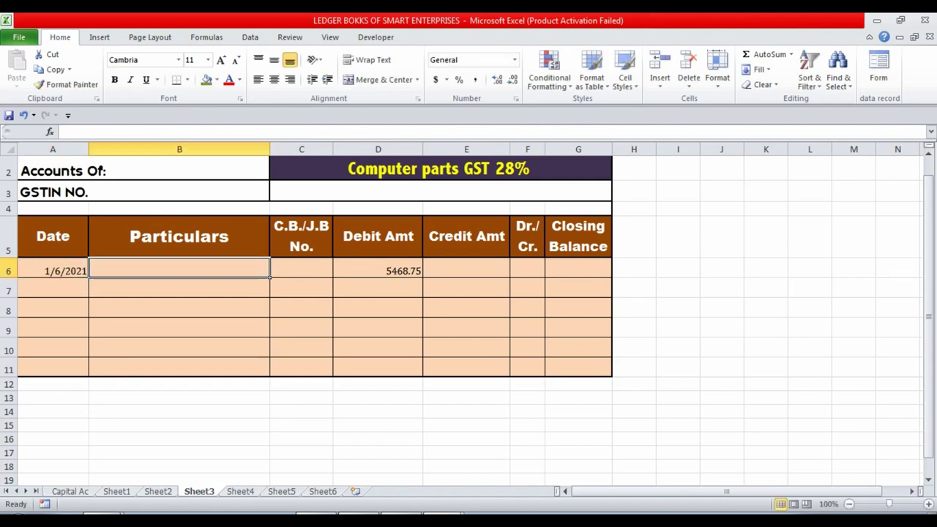
{"action": "type", "text": "Shri"}
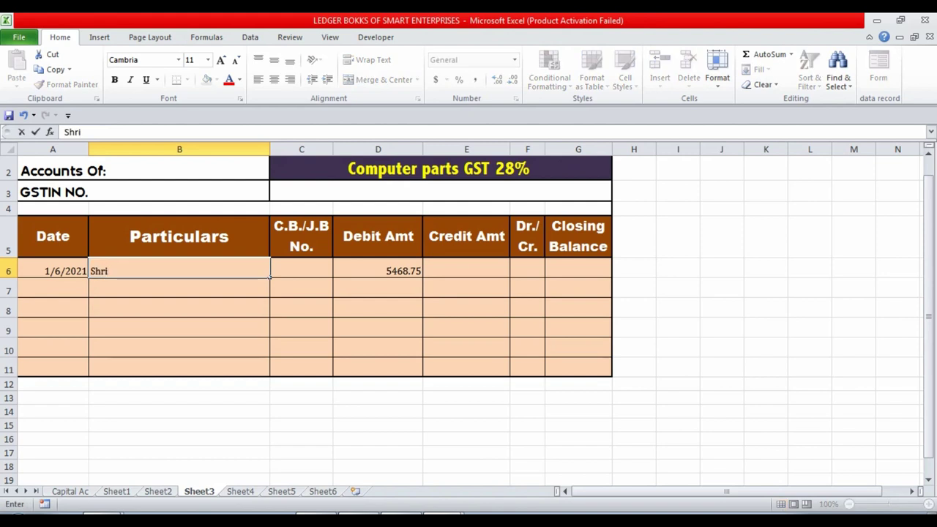
{"action": "type", "text": " shyam T"}
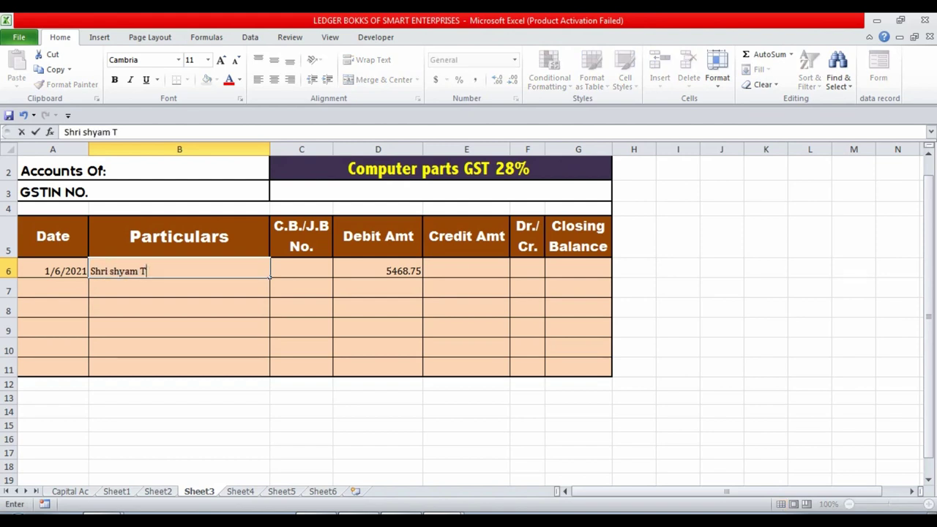
{"action": "type", "text": "raders "}
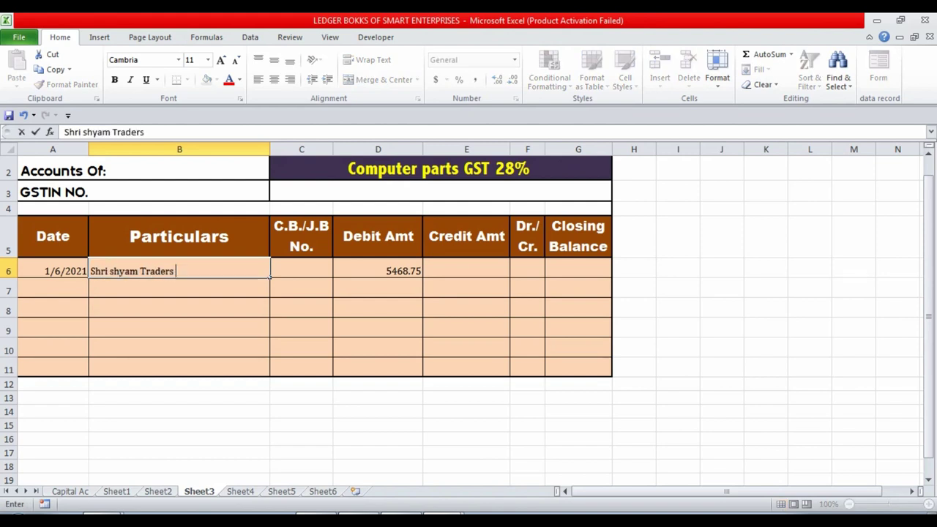
{"action": "type", "text": "Inv No"}
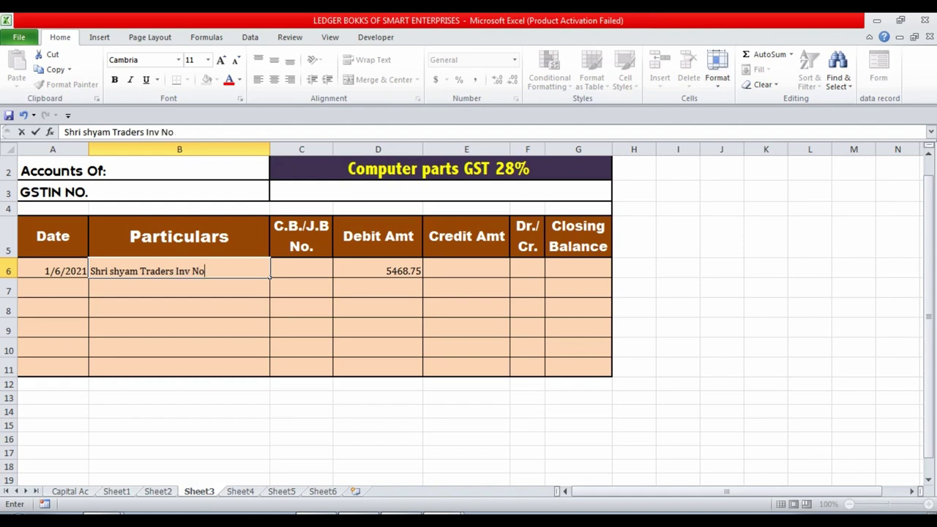
{"action": "type", "text": ".6554"}
{"action": "key", "text": "Return"}
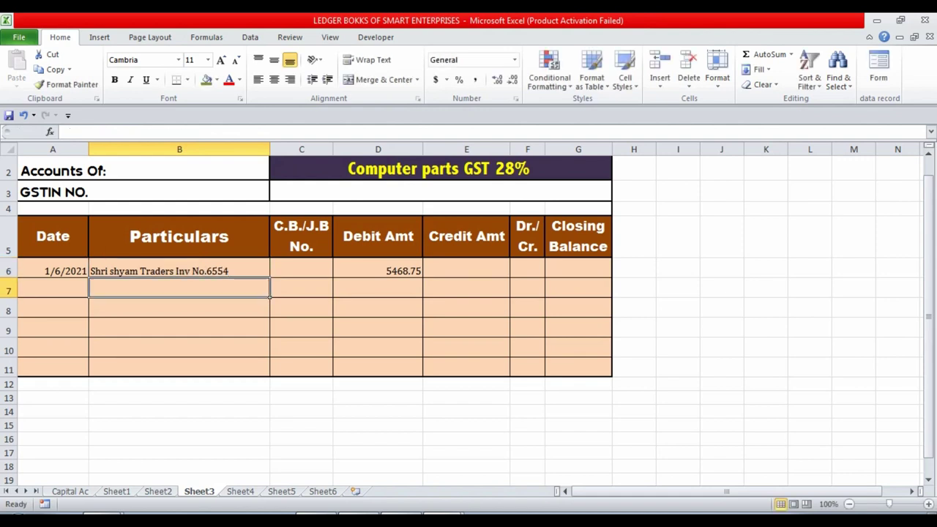
Locate the CGST Tax entry in the journal and enter the date 01-06-2021 in the first row of the CGST Tax ledger on Sheet4.
{"action": "key", "text": "Up"}
{"action": "key", "text": "Right"}
{"action": "key", "text": "alt+Tab"}
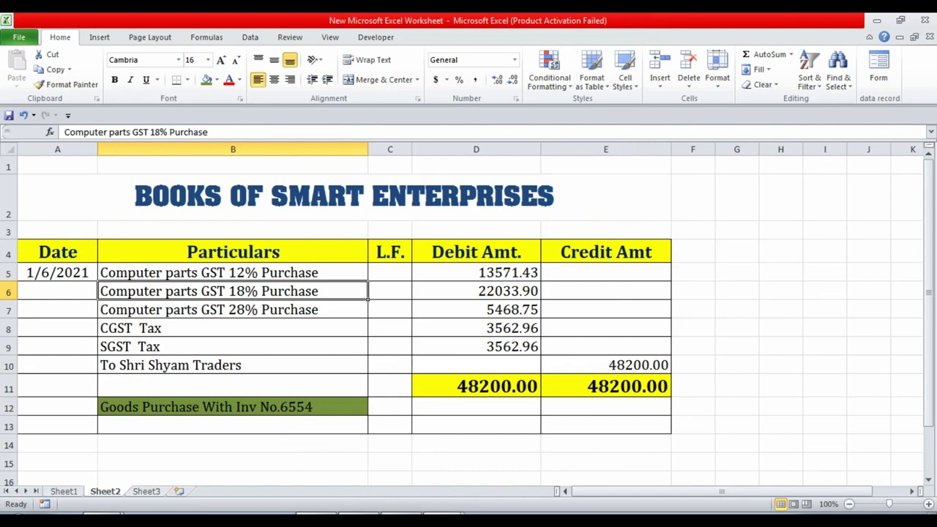
{"action": "key", "text": "Down"}
{"action": "key", "text": "Down"}
{"action": "key", "text": "ctrl+Tab"}
{"action": "key", "text": "ctrl+Page_Down"}
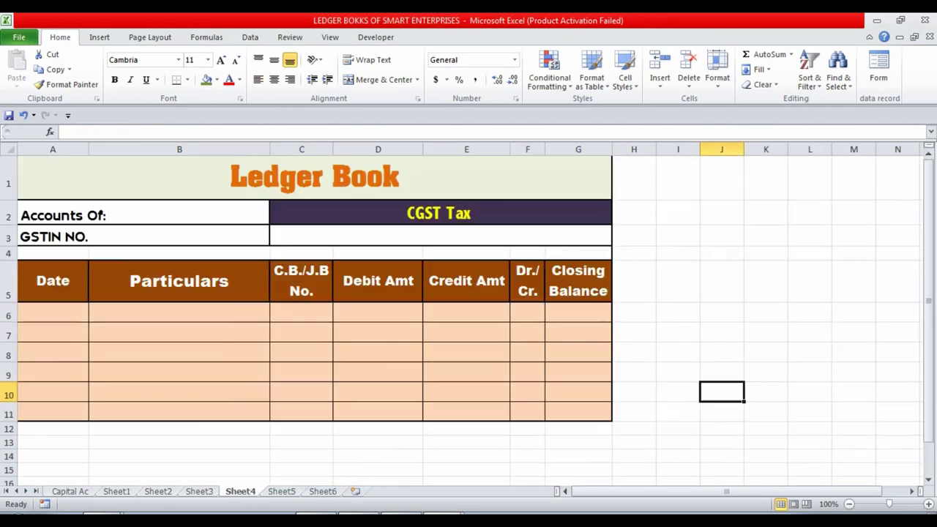
{"action": "left_click", "coordinate": [53, 314]}
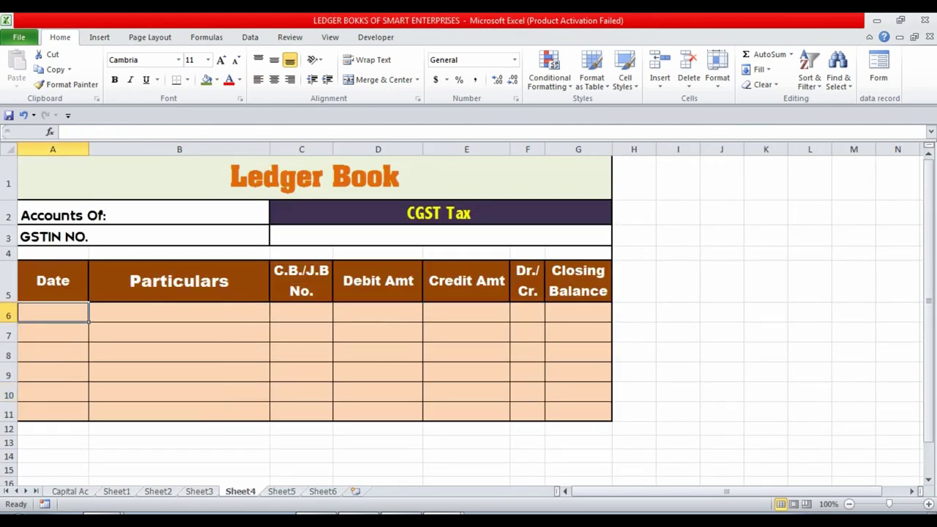
{"action": "type", "text": "01-06-2021"}
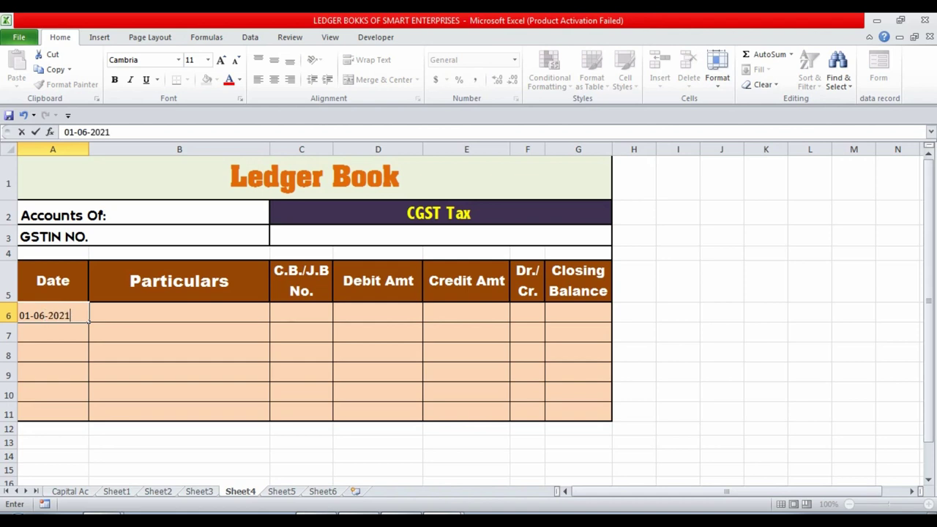
{"action": "key", "text": "Return"}
Copy the first-row particulars from the 28% purchase ledger into the first row of the CGST Tax ledger.
{"action": "key", "text": "ctrl+Page_Up"}
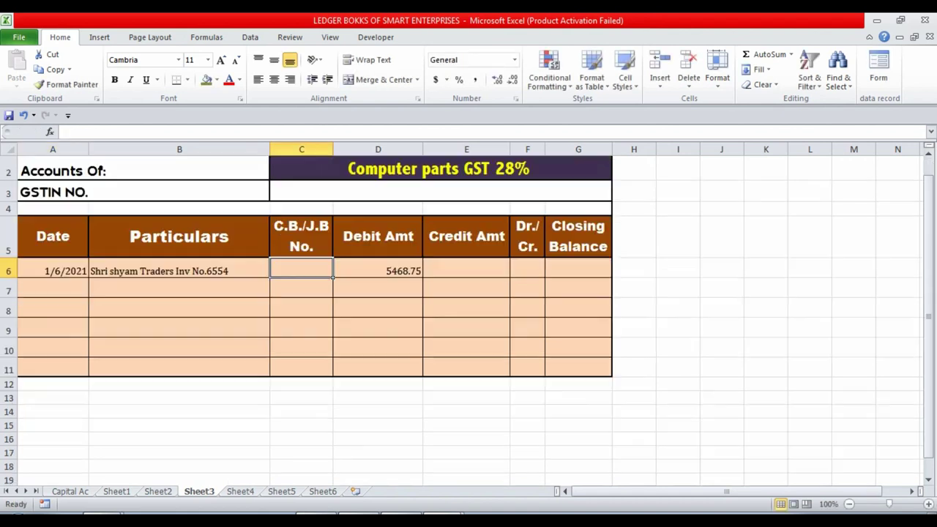
{"action": "key", "text": "Left"}
{"action": "key", "text": "ctrl+c"}
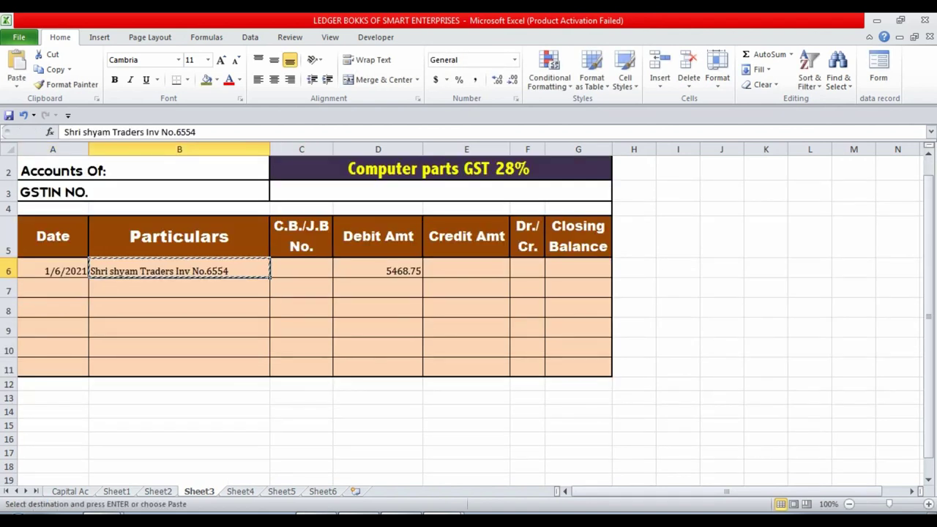
{"action": "key", "text": "ctrl+Page_Down"}
{"action": "key", "text": "Up"}
{"action": "key", "text": "Right"}
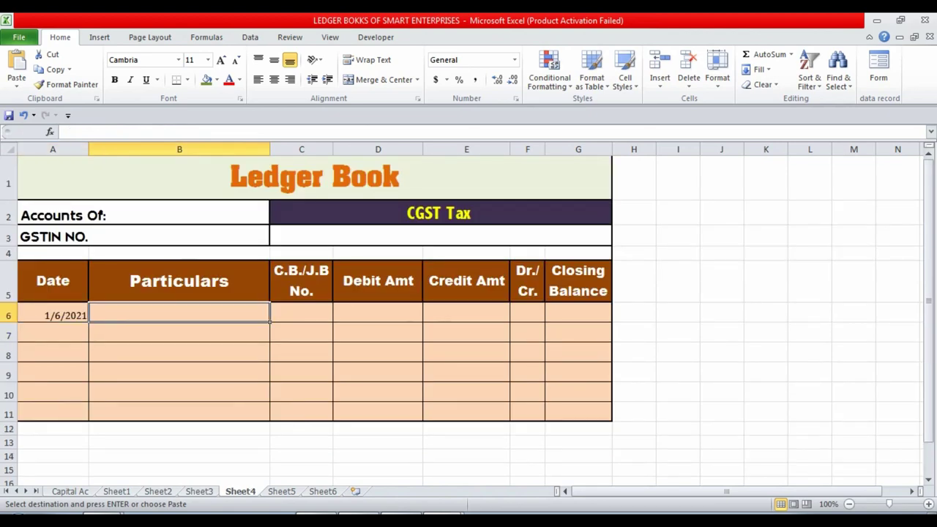
{"action": "key", "text": "ctrl+v"}
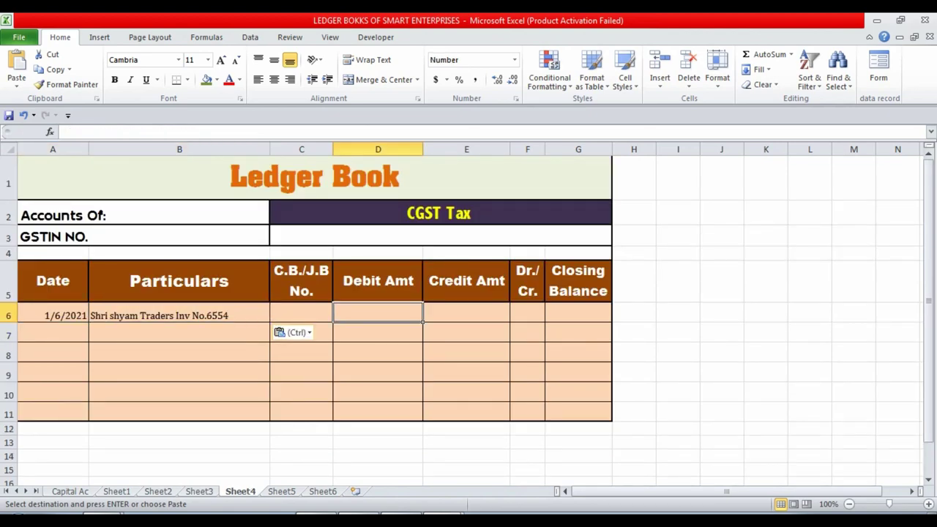
Look up the CGST Tax amount in the journal and enter 3562.96 as the debit in the CGST ledger's first row.
{"action": "key", "text": "ctrl+Tab"}
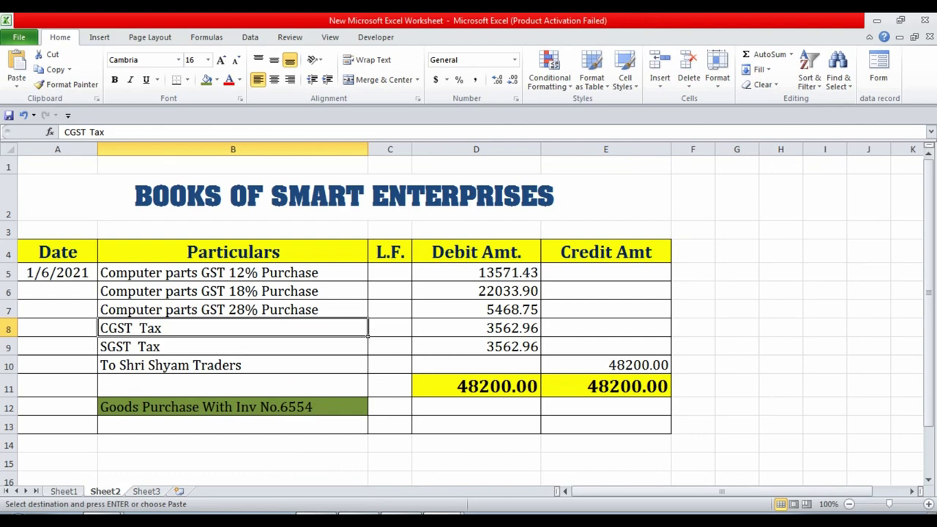
{"action": "key", "text": "ctrl+Tab"}
{"action": "type", "text": "35"}
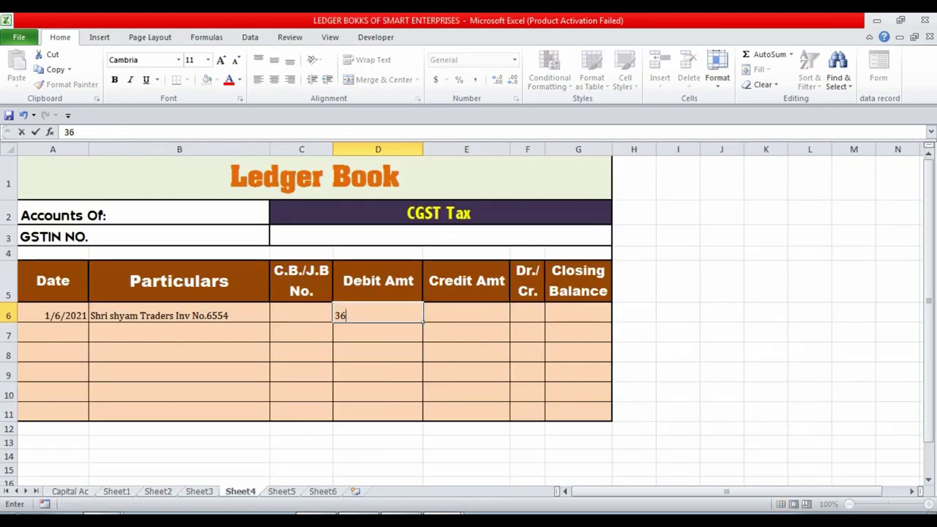
{"action": "key", "text": "Escape"}
{"action": "type", "text": "356"}
{"action": "key", "text": "alt+Tab"}
{"action": "key", "text": "alt+Tab"}
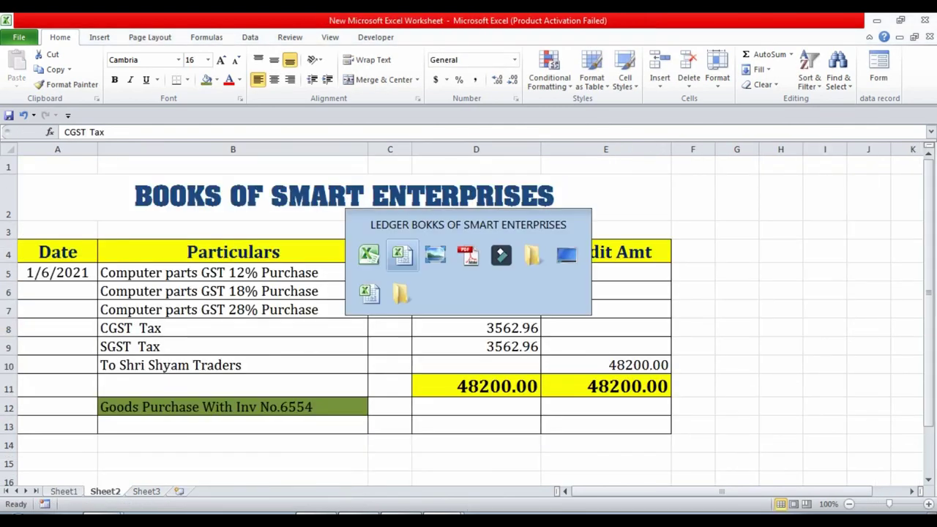
{"action": "type", "text": "2"}
{"action": "key", "text": "ctrl+Return"}
{"action": "key", "text": "F2"}
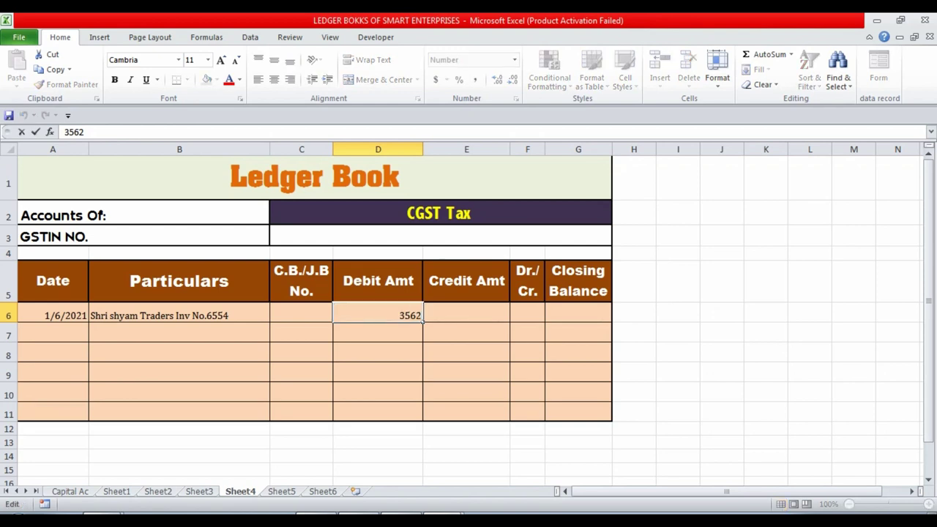
{"action": "type", "text": ".96"}
{"action": "key", "text": "Return"}
{"action": "key", "text": "Up"}
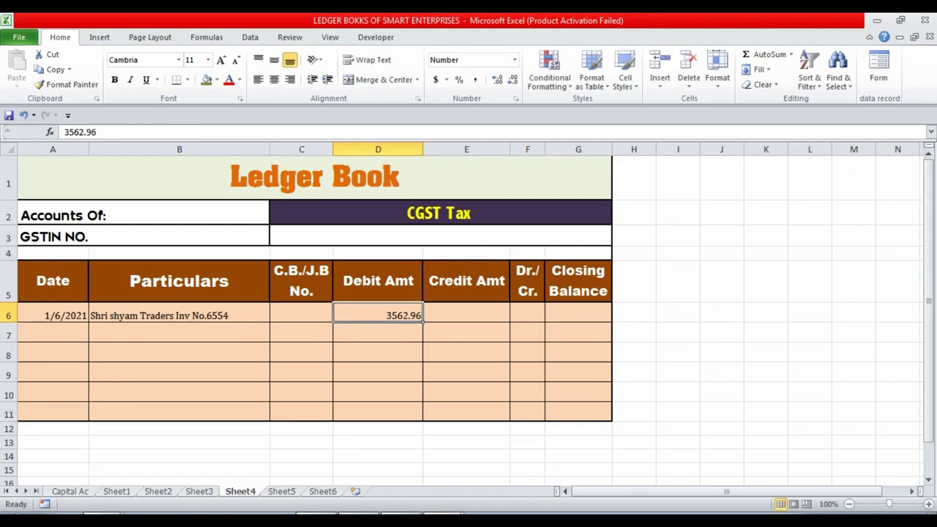
Locate the SGST Tax entry in the journal and copy the CGST ledger's first-row date, particulars and debit into the first row of Sheet5.
{"action": "key", "text": "alt+Tab"}
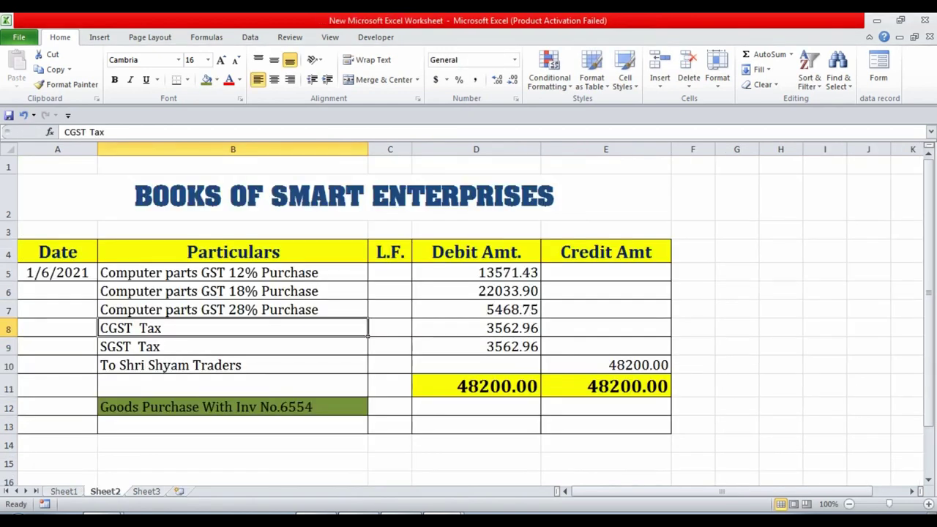
{"action": "key", "text": "Down"}
{"action": "key", "text": "alt+Tab"}
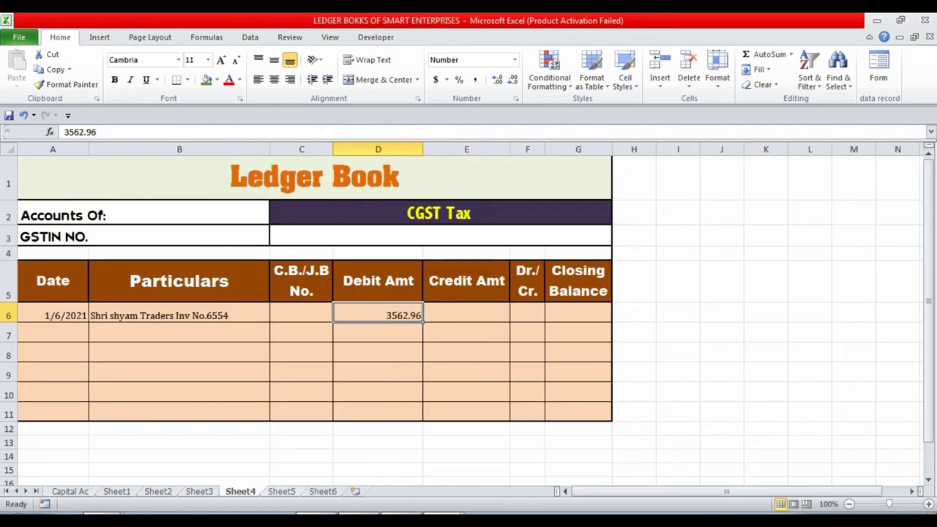
{"action": "key", "text": "ctrl+Page_Down"}
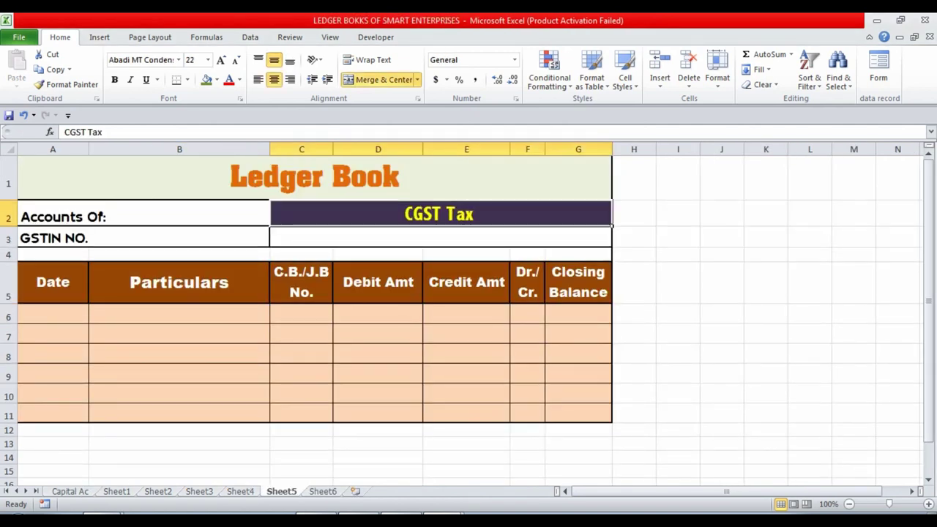
{"action": "key", "text": "ctrl+Page_Up"}
{"action": "key", "text": "Home"}
{"action": "key", "text": "shift+Right"}
{"action": "key", "text": "shift+Right"}
{"action": "key", "text": "shift+Right"}
{"action": "key", "text": "shift+Right"}
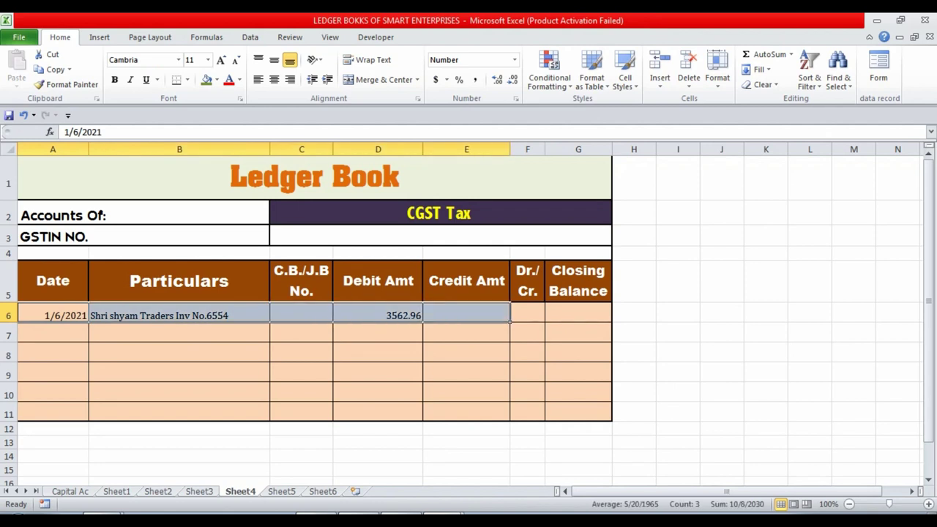
{"action": "key", "text": "shift+Left"}
{"action": "key", "text": "ctrl+c"}
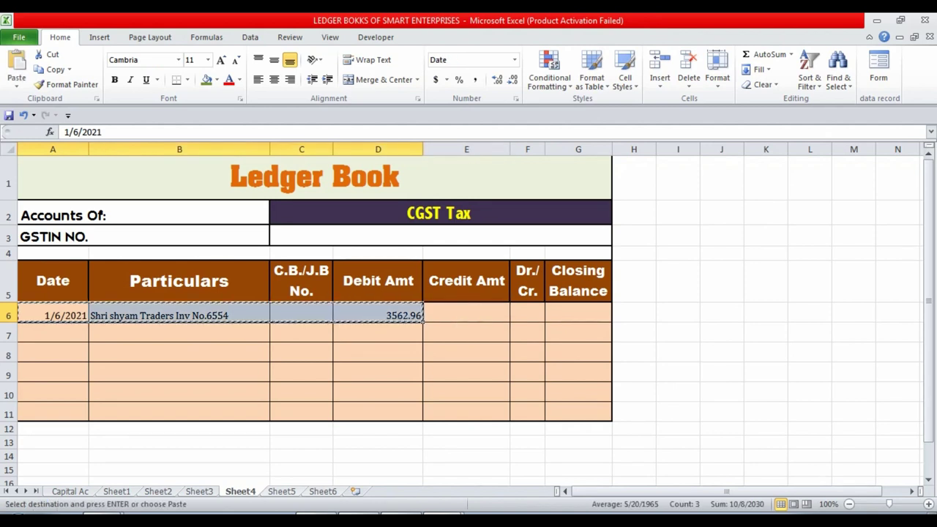
{"action": "key", "text": "ctrl+Page_Down"}
{"action": "left_click", "coordinate": [53, 314]}
{"action": "key", "text": "ctrl+v"}
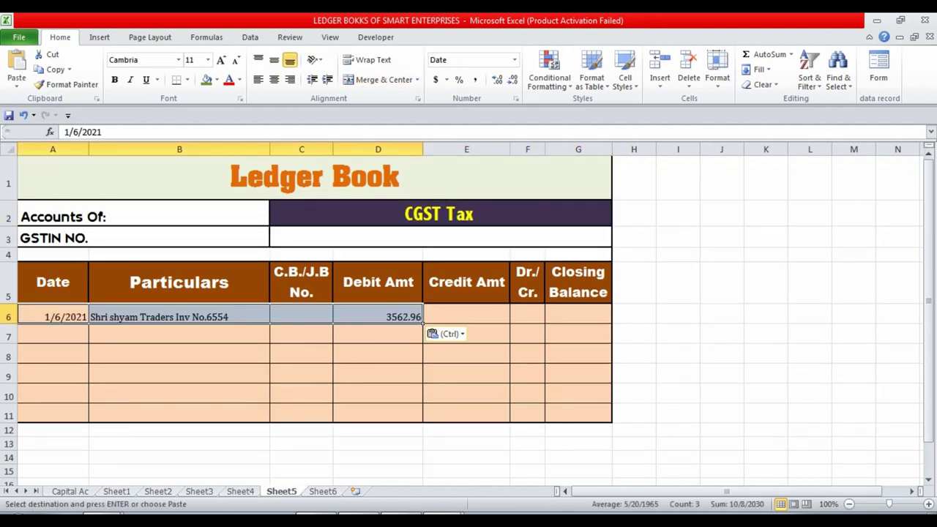
{"action": "left_click", "coordinate": [466, 354]}
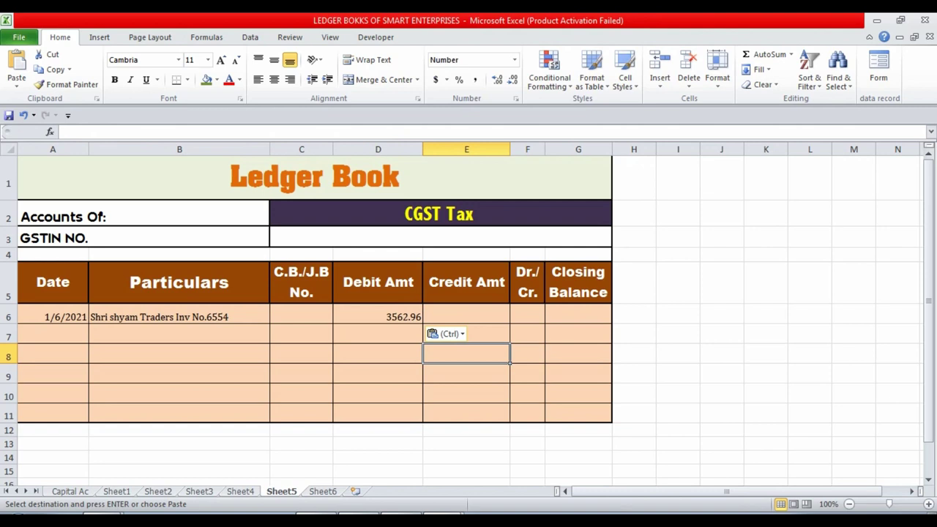
Locate the Shri Shyam Traders entry in the journal and enter the date 01-06-2021 in the first row of that party's ledger on Sheet6.
{"action": "key", "text": "alt+Tab"}
{"action": "key", "text": "Down"}
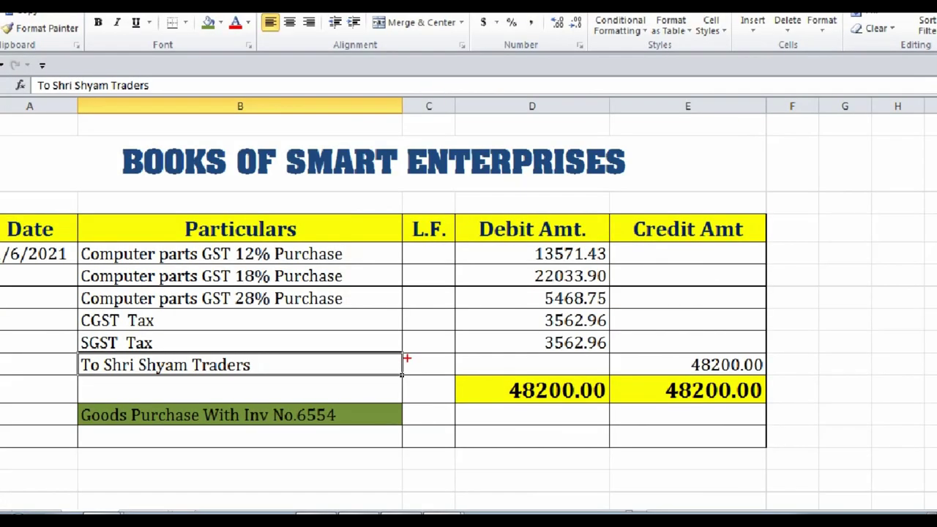
{"action": "key", "text": "alt+Tab"}
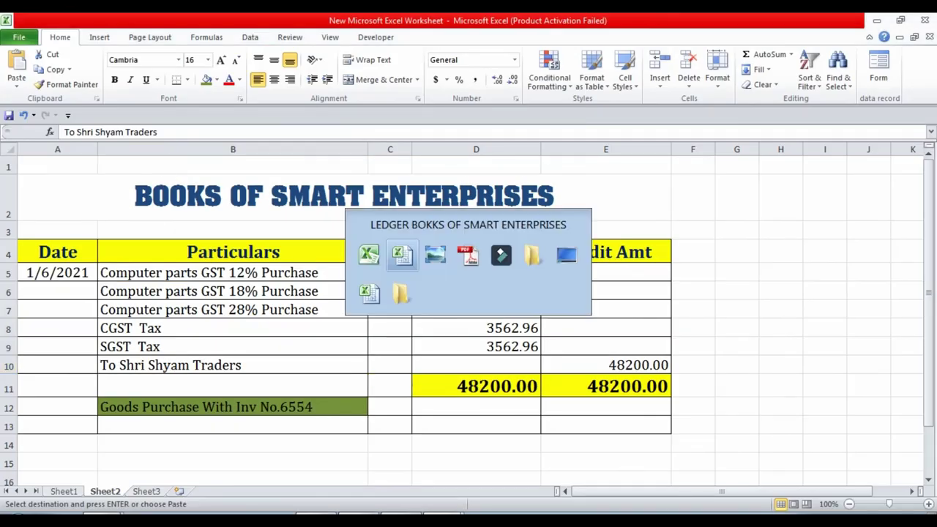
{"action": "key", "text": "ctrl+Page_Down"}
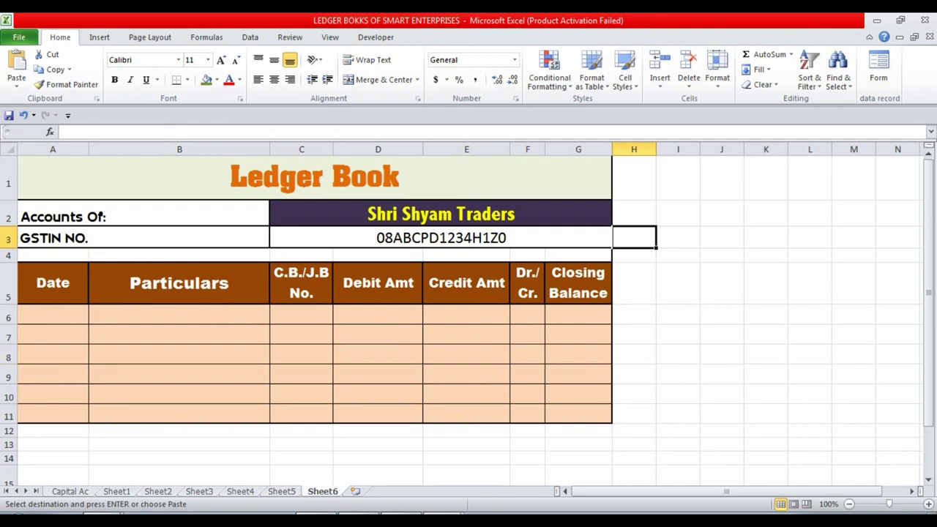
{"action": "key", "text": "ctrl+1"}
{"action": "left_click", "coordinate": [408, 234]}
{"action": "mouse_move", "coordinate": [264, 138]}
{"action": "left_mouse_down"}
{"action": "mouse_move", "coordinate": [491, 203]}
{"action": "mouse_move", "coordinate": [693, 222]}
{"action": "left_mouse_up"}
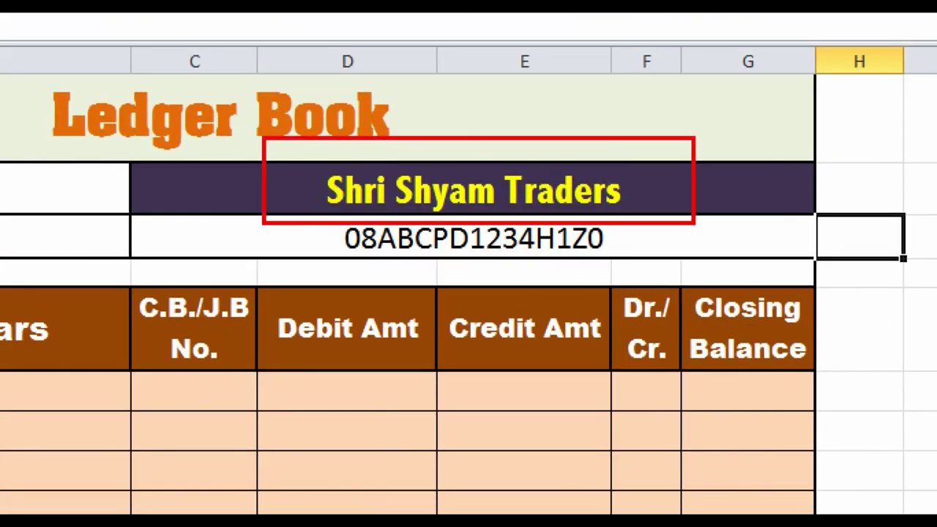
{"action": "key", "text": "Escape"}
{"action": "left_click", "coordinate": [52, 315]}
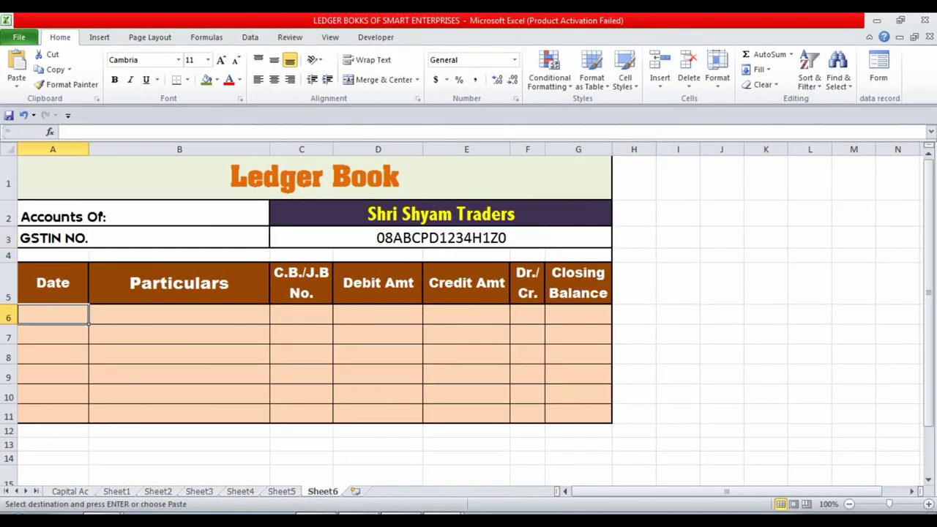
{"action": "type", "text": "01-06-2021"}
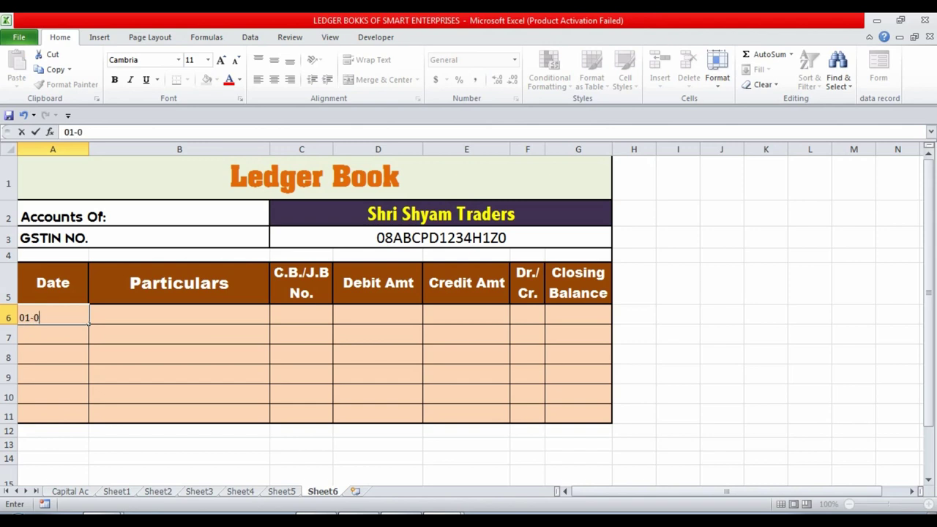
{"action": "key", "text": "Return"}
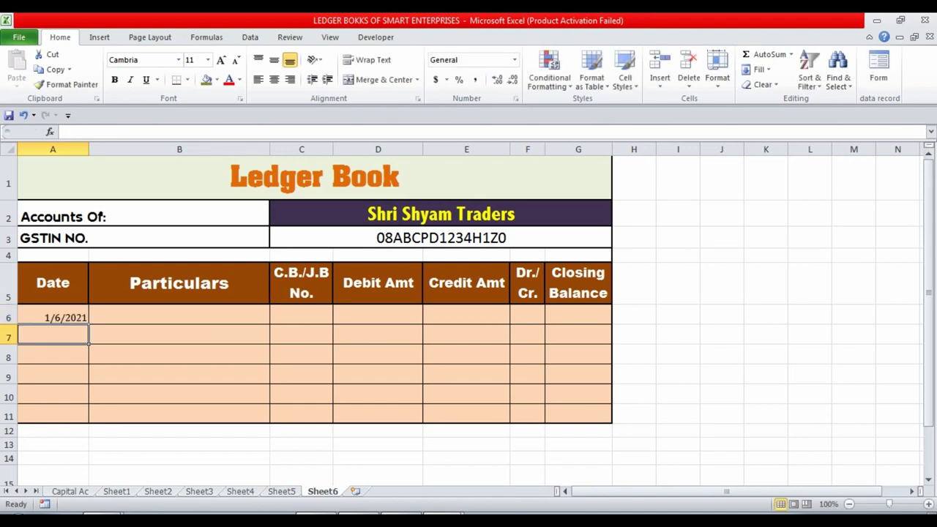
Enter "Inv No. 6554" as the first-row particulars of the Shri Shyam Traders ledger.
{"action": "key", "text": "Up"}
{"action": "key", "text": "Right"}
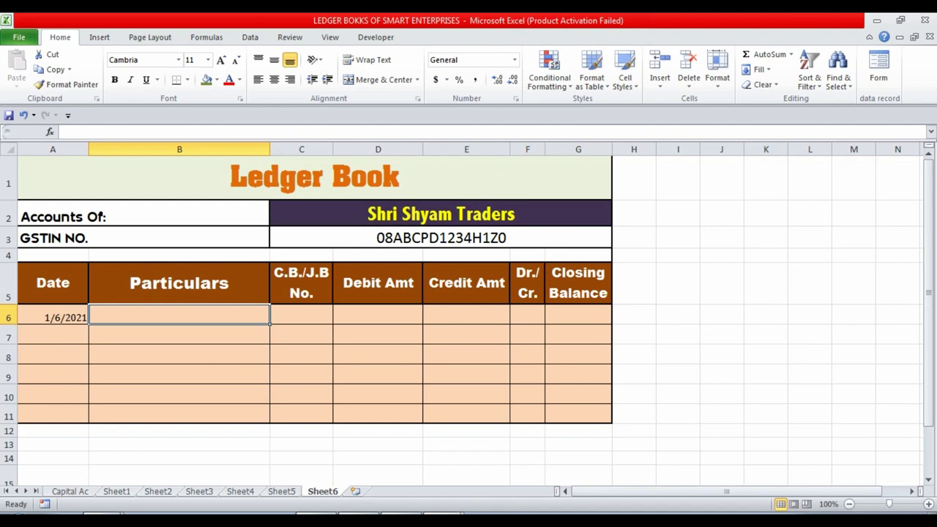
{"action": "type", "text": "Inv No"}
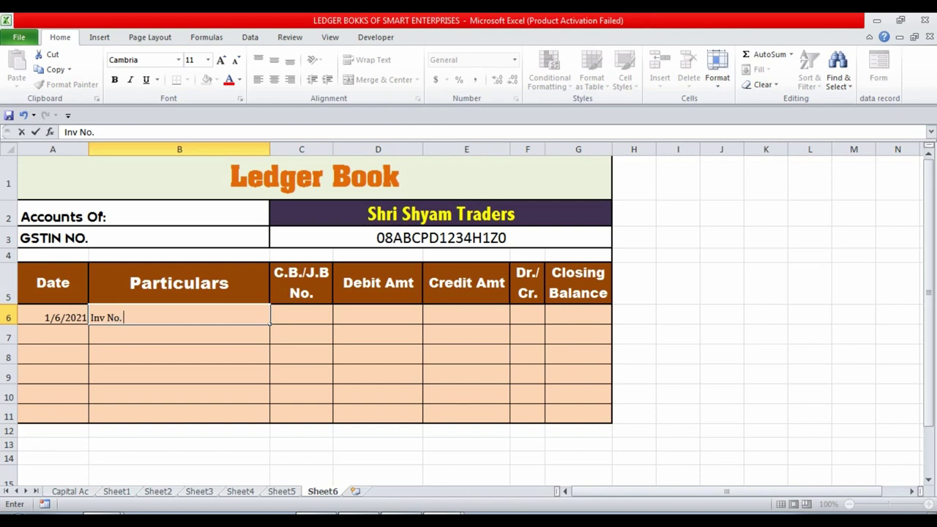
{"action": "type", "text": ". 6554"}
Look up the Shri Shyam Traders amount in the journal and enter 48200 as the credit in the ledger's first row.
{"action": "key", "text": "Tab"}
{"action": "key", "text": "Tab"}
{"action": "key", "text": "Tab"}
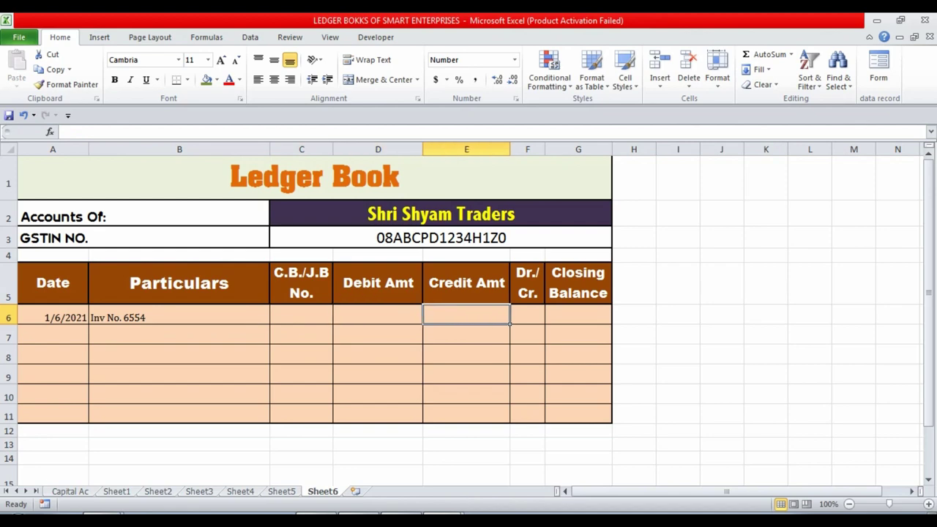
{"action": "key", "text": "alt+Tab"}
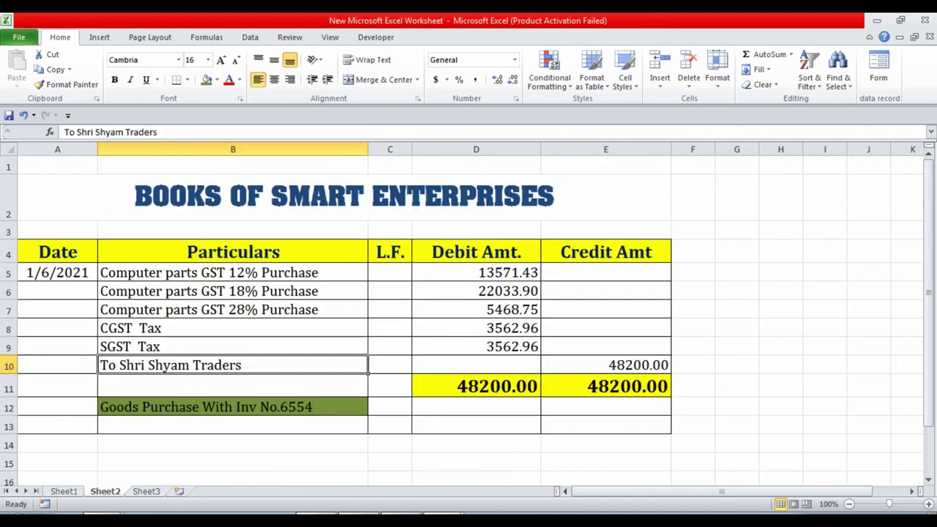
{"action": "key", "text": "alt+Tab"}
{"action": "type", "text": "48200"}
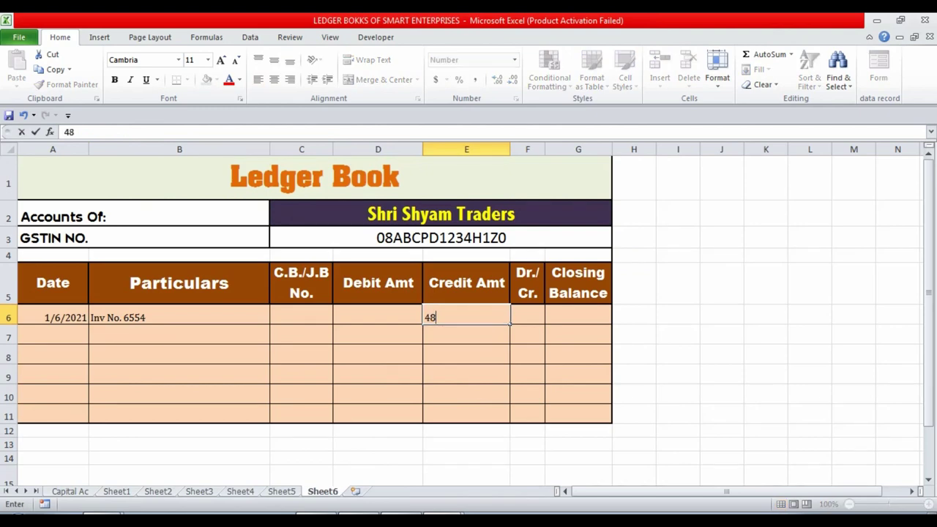
{"action": "key", "text": "Return"}
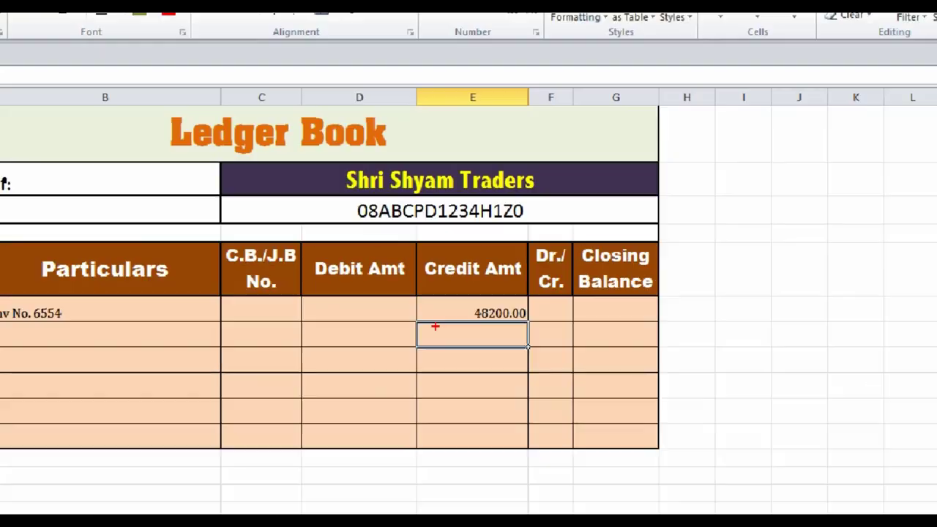
Compare the Shri Shyam Traders credit amount in the journal with the first-row entry in the Sheet6 ledger.
{"action": "left_click", "coordinate": [443, 513]}
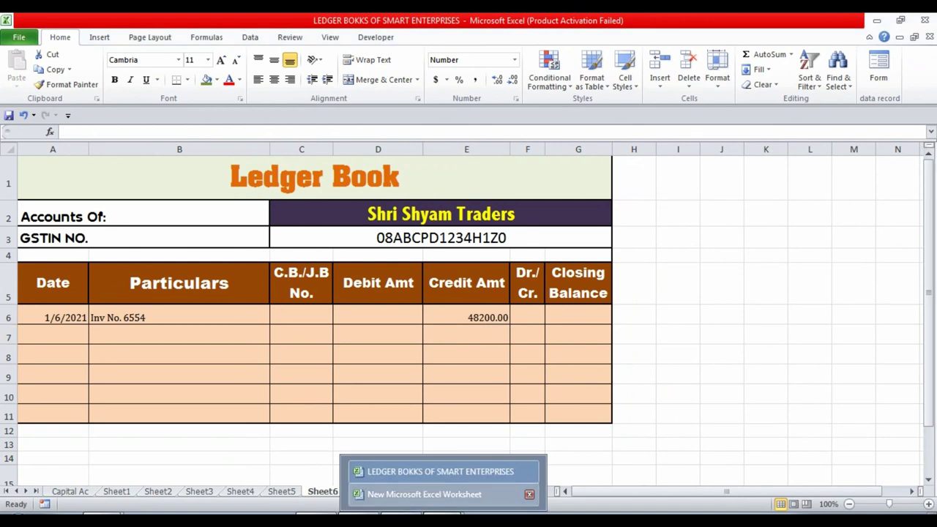
{"action": "left_click", "coordinate": [424, 494]}
{"action": "left_click", "coordinate": [605, 365]}
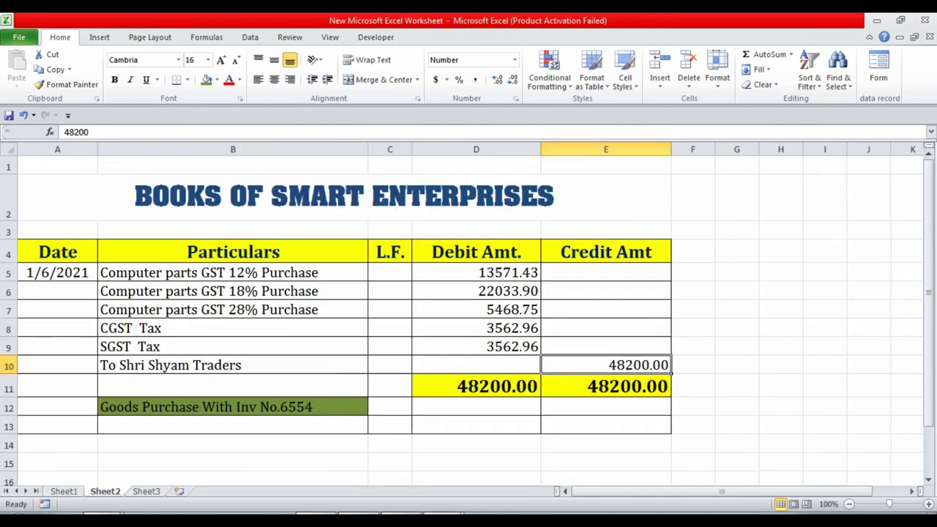
{"action": "left_click", "coordinate": [443, 513]}
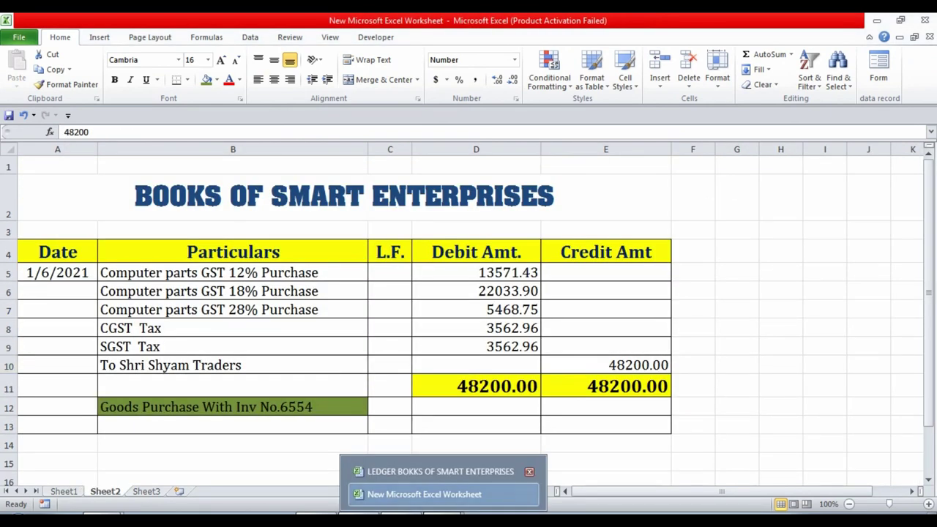
{"action": "left_click", "coordinate": [443, 472]}
{"action": "left_click", "coordinate": [526, 316]}
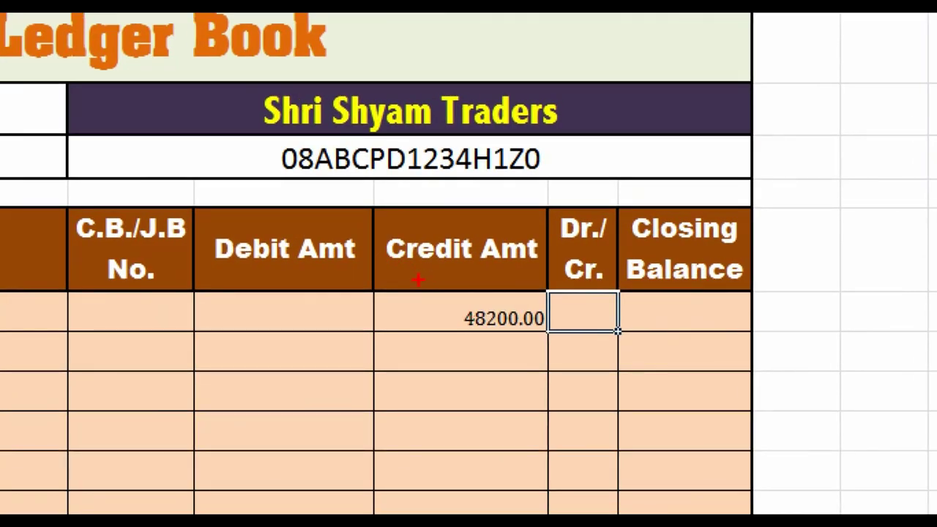
Switch to Adobe Reader and examine the item lines, net total and CGST/SGST summary in SALES INV.pdf.
{"action": "key", "text": "alt+Tab"}
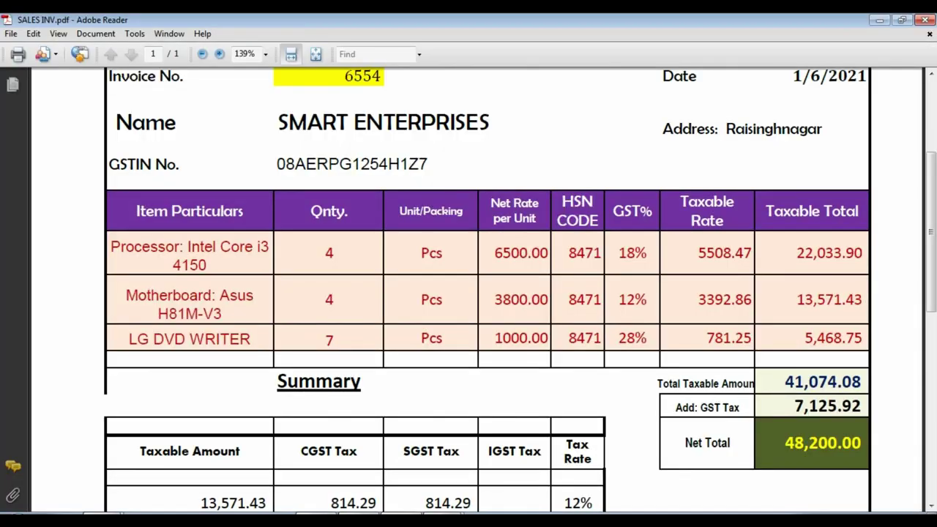
{"action": "scroll", "coordinate": [482, 293], "scroll_direction": "up", "scroll_amount": 3}
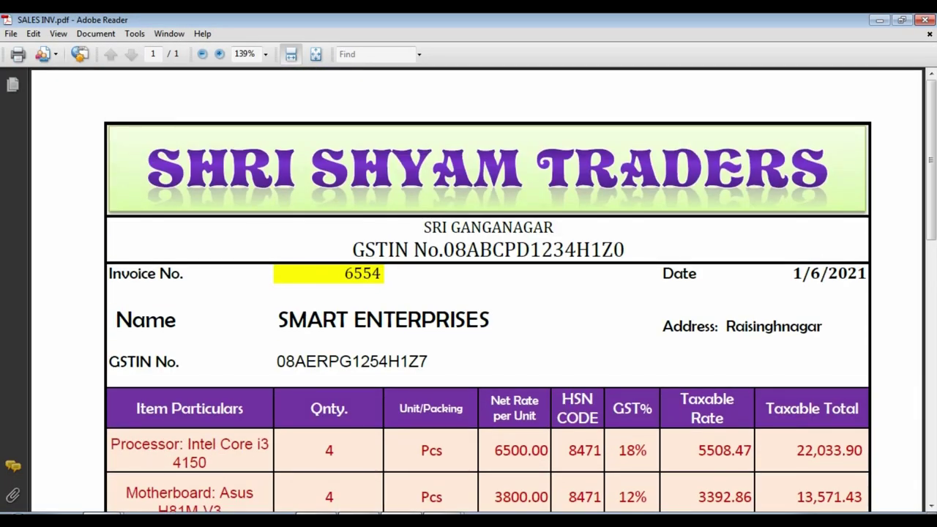
{"action": "scroll", "coordinate": [486, 292], "scroll_direction": "down", "scroll_amount": 5}
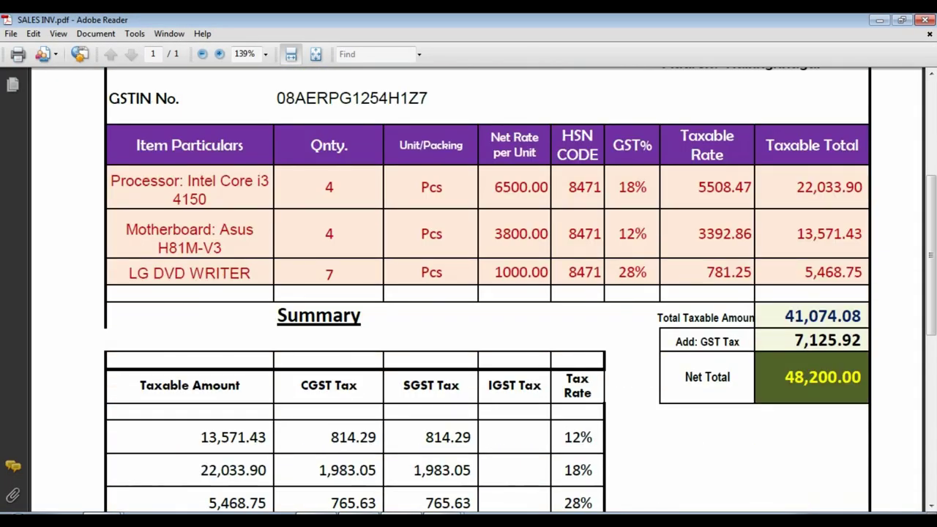
{"action": "scroll", "coordinate": [486, 293], "scroll_direction": "down", "scroll_amount": 2}
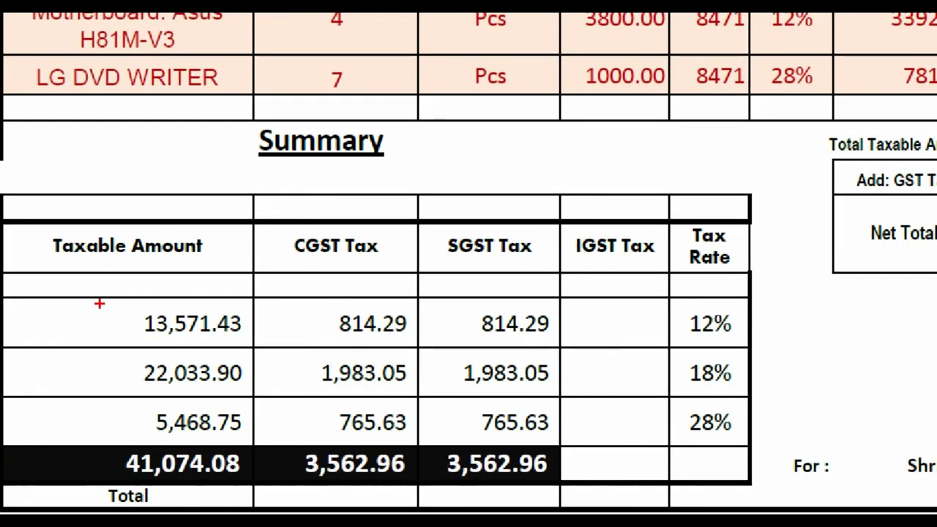
{"action": "mouse_move", "coordinate": [110, 356]}
{"action": "left_mouse_down"}
{"action": "mouse_move", "coordinate": [227, 403]}
{"action": "mouse_move", "coordinate": [269, 391]}
{"action": "left_mouse_up"}
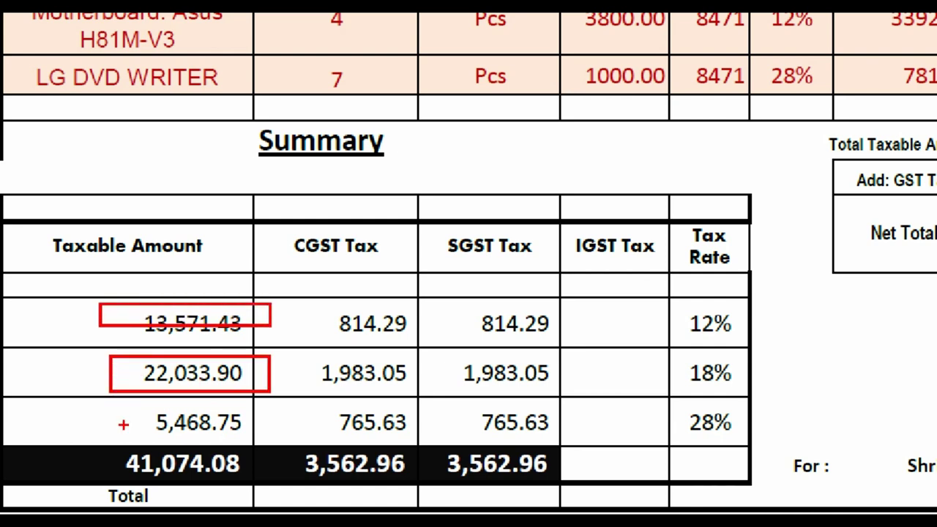
{"action": "left_click_drag", "start_coordinate": [114, 398], "coordinate": [407, 492]}
{"action": "mouse_move", "coordinate": [431, 439]}
{"action": "left_mouse_down"}
{"action": "mouse_move", "coordinate": [481, 473]}
{"action": "mouse_move", "coordinate": [561, 488]}
{"action": "left_mouse_up"}
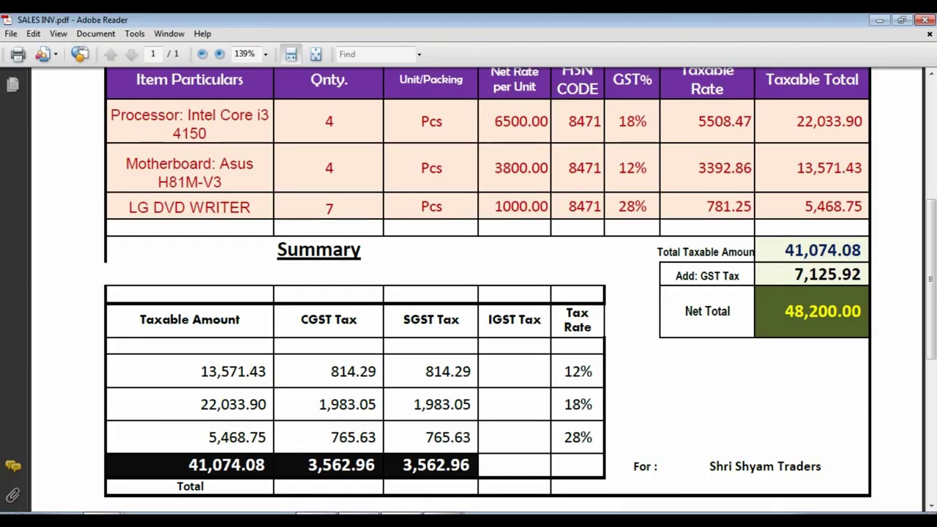
Review the journal entry and the Shri Shyam Traders ledger in Excel against the header and item details in SALES INV.pdf.
{"action": "left_click", "coordinate": [443, 519]}
{"action": "left_click", "coordinate": [441, 495]}
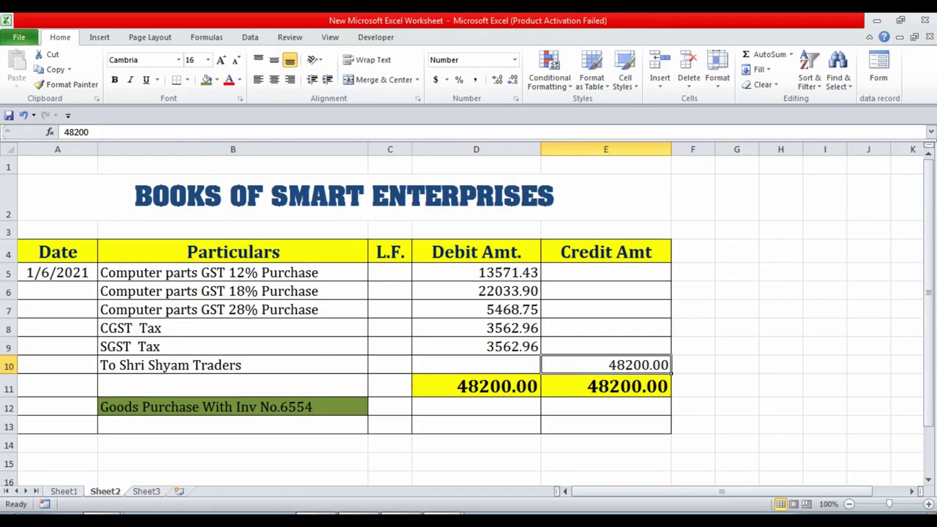
{"action": "left_click", "coordinate": [452, 513]}
{"action": "left_click", "coordinate": [439, 471]}
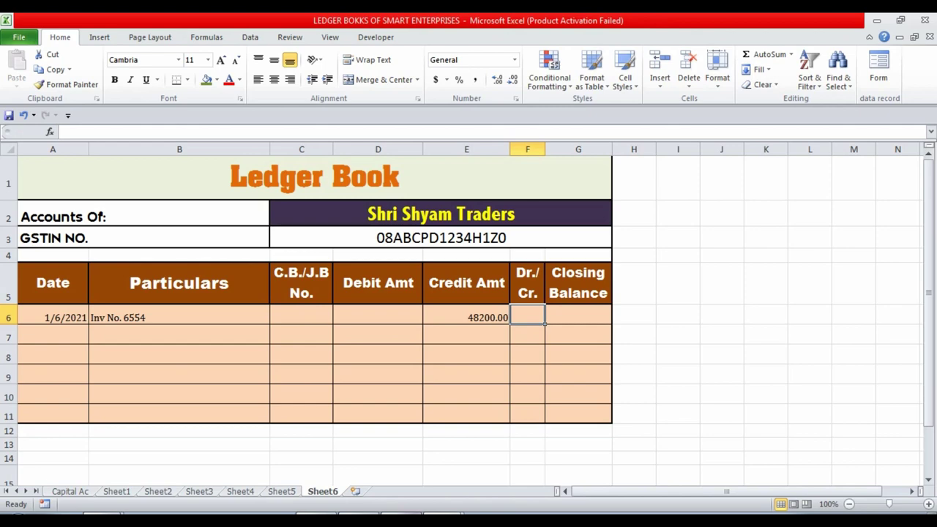
{"action": "left_click", "coordinate": [410, 514]}
{"action": "scroll", "coordinate": [483, 292], "scroll_direction": "up", "scroll_amount": 2}
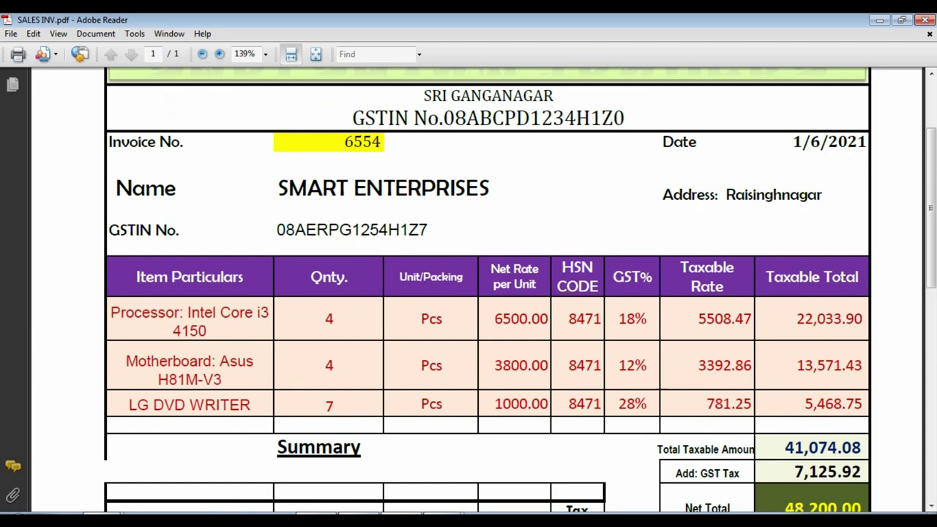
{"action": "scroll", "coordinate": [487, 292], "scroll_direction": "up", "scroll_amount": 3}
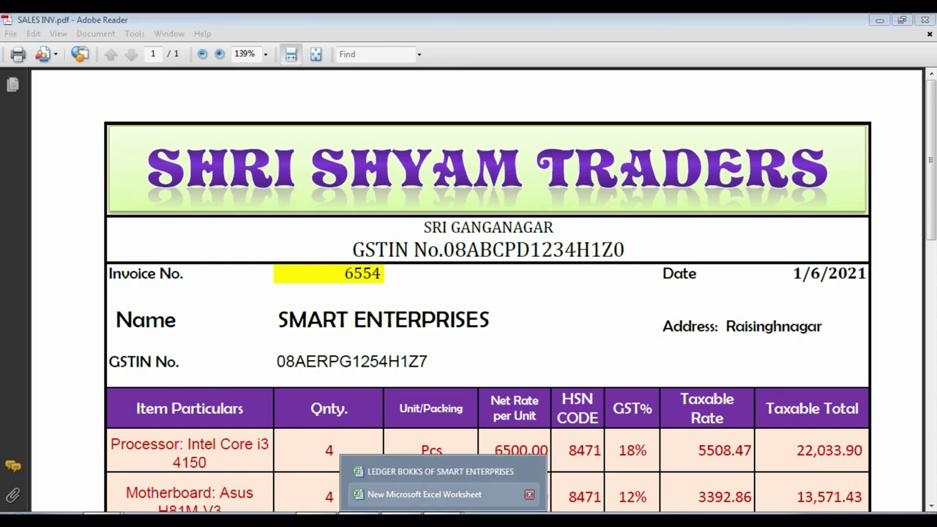
{"action": "left_click", "coordinate": [439, 468]}
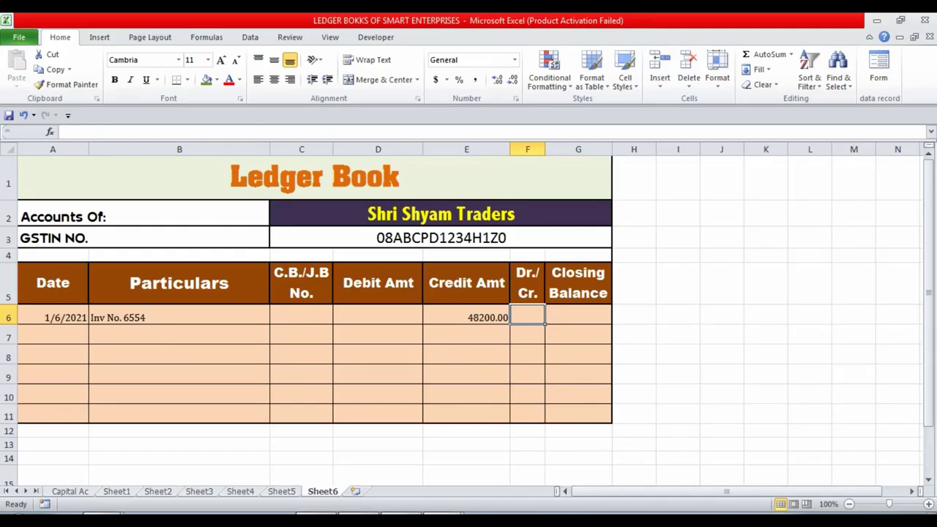